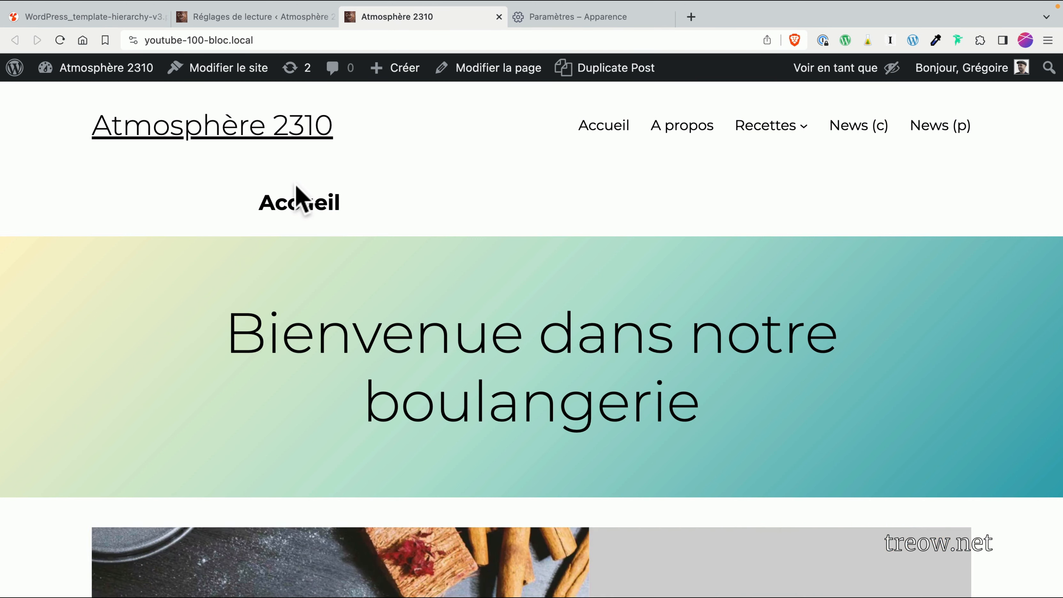
Step: Examine the home page and blog home rows in the WordPress template hierarchy diagram
left_click(103, 17)
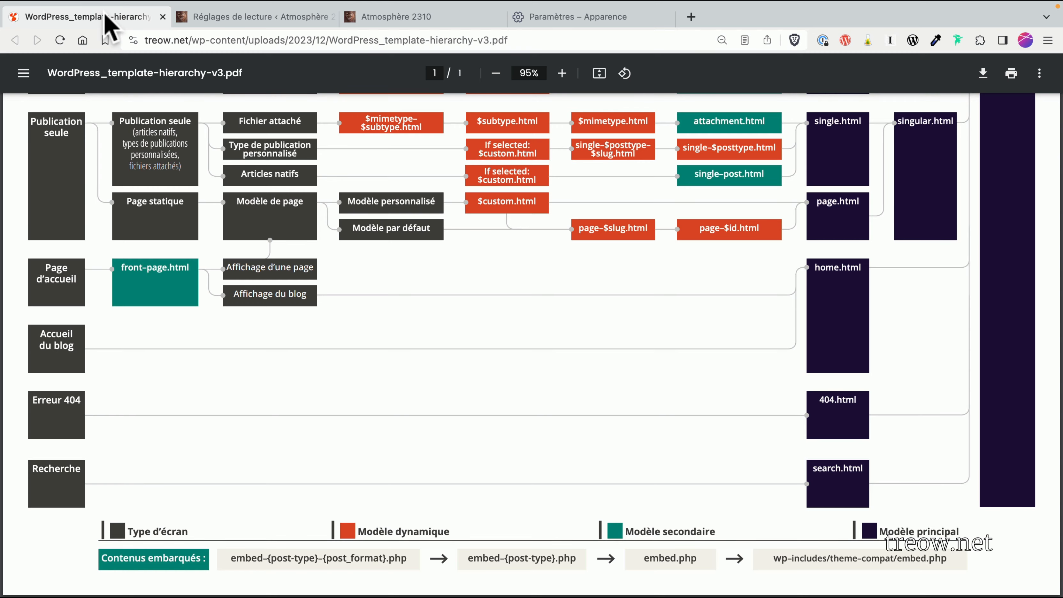
scroll(1018, 384, "up", 2)
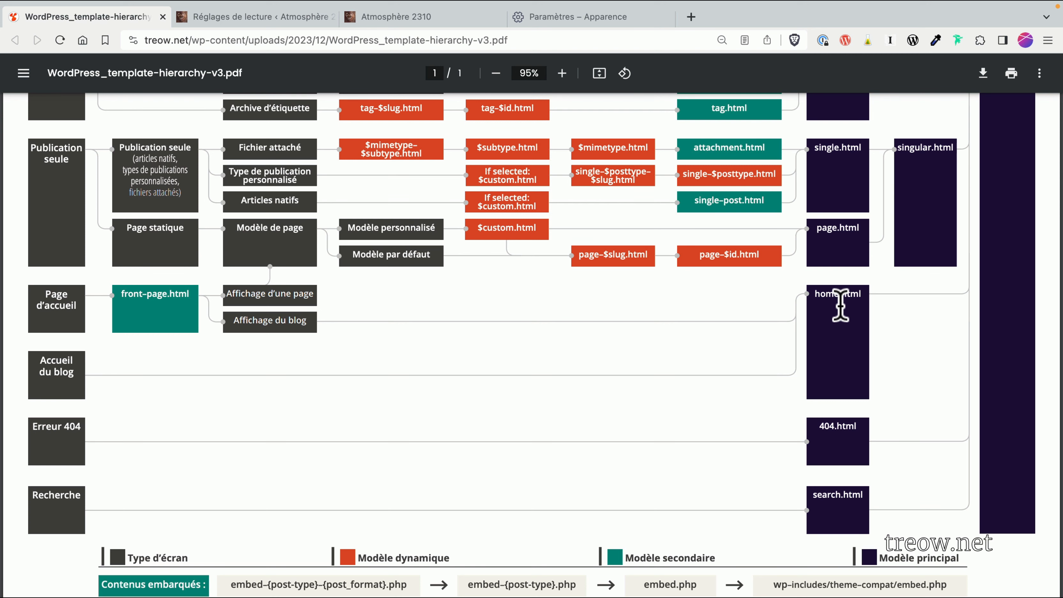
left_click(283, 21)
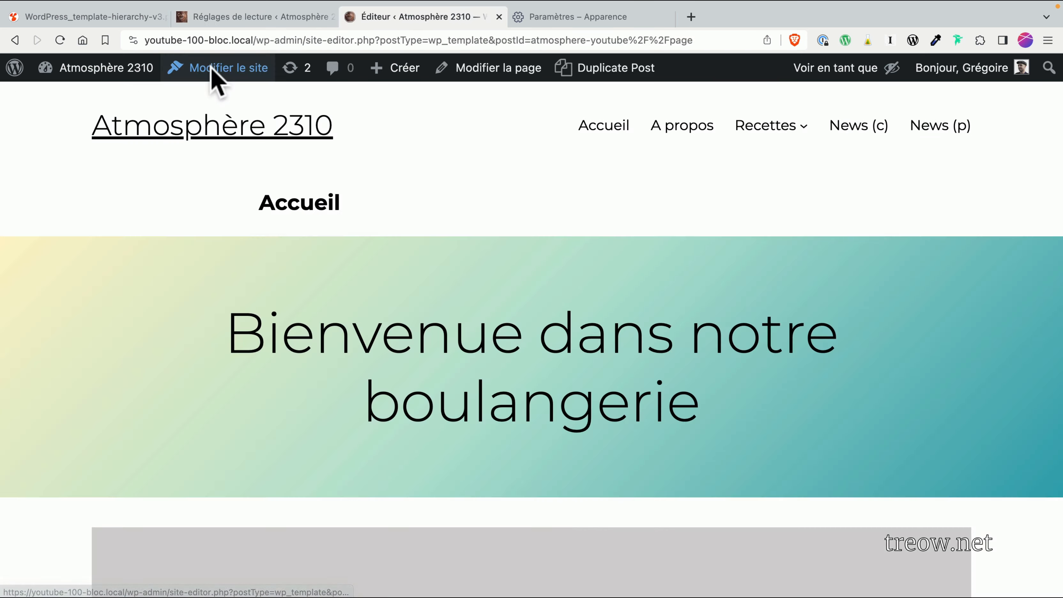
Step: Open the site editor's template list from the home page and check the template types available for a new template
left_click(402, 16)
left_click(212, 69)
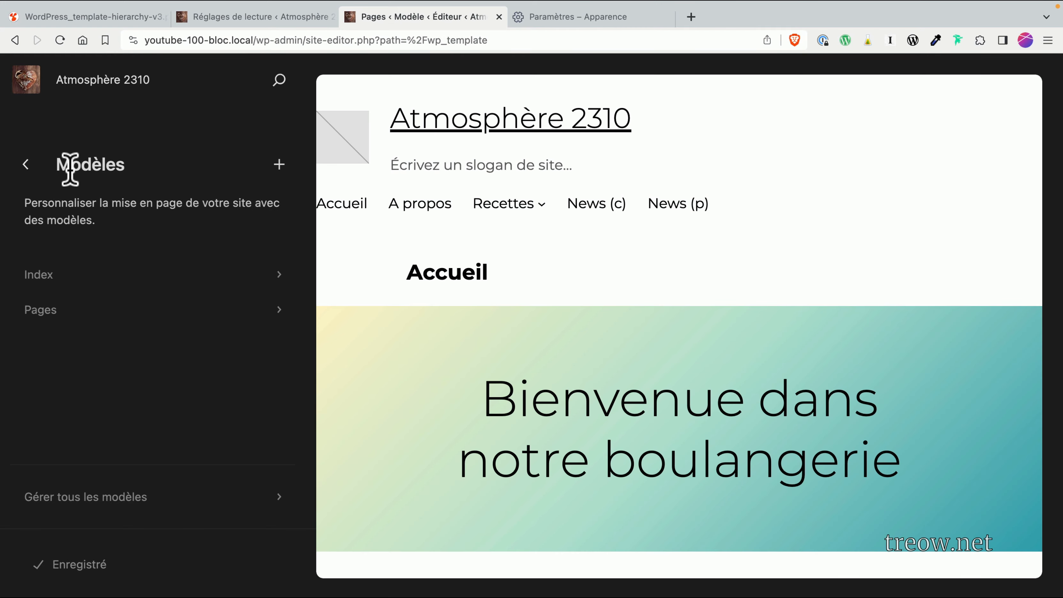
left_click(285, 164)
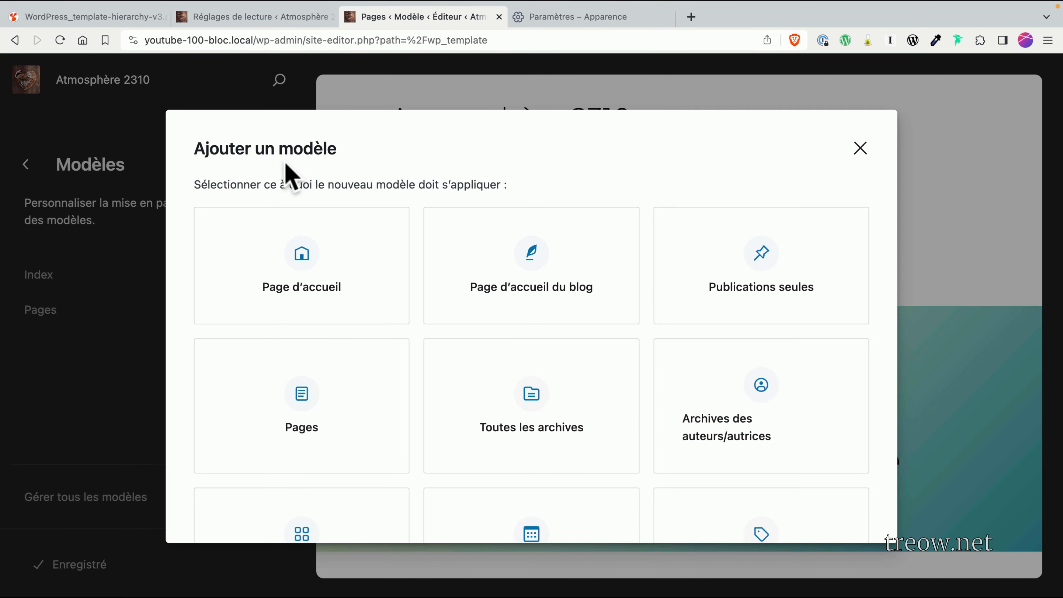
left_click(860, 149)
Step: Open the Pages template for editing and copy all of its blocks
left_click(133, 331)
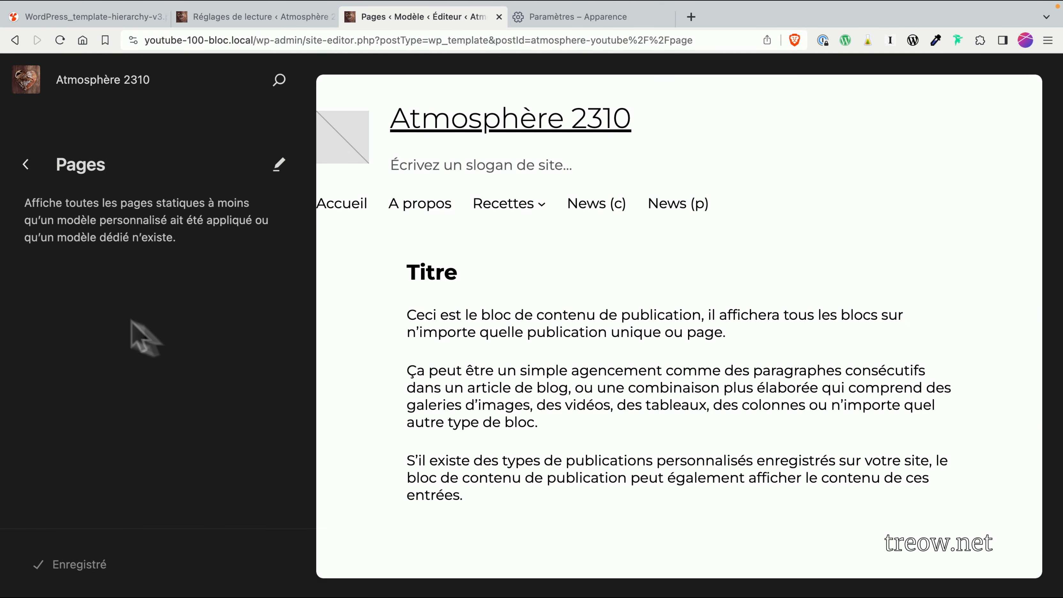
left_click(491, 269)
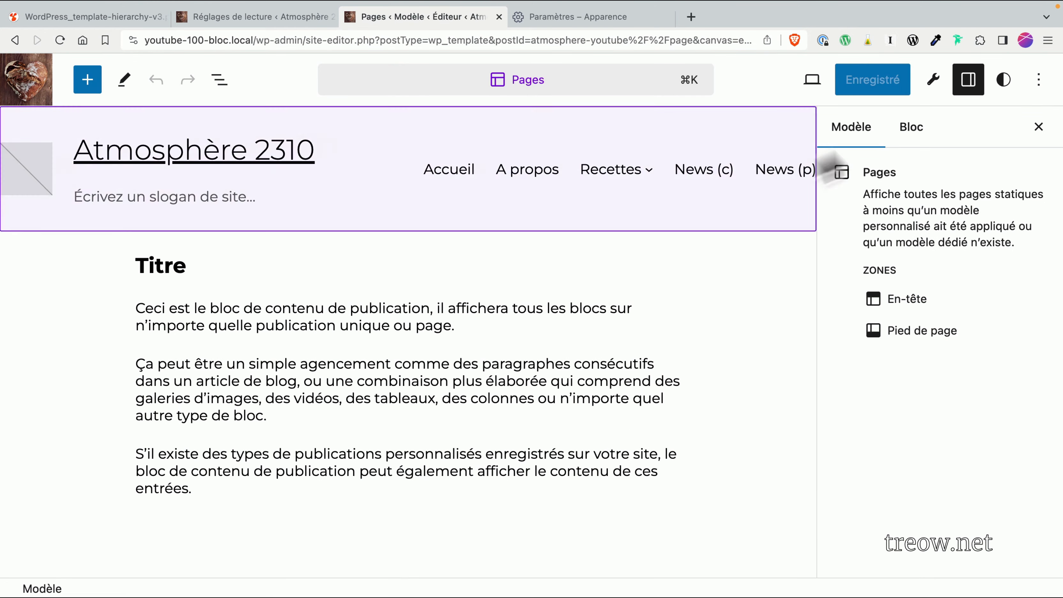
left_click(1038, 81)
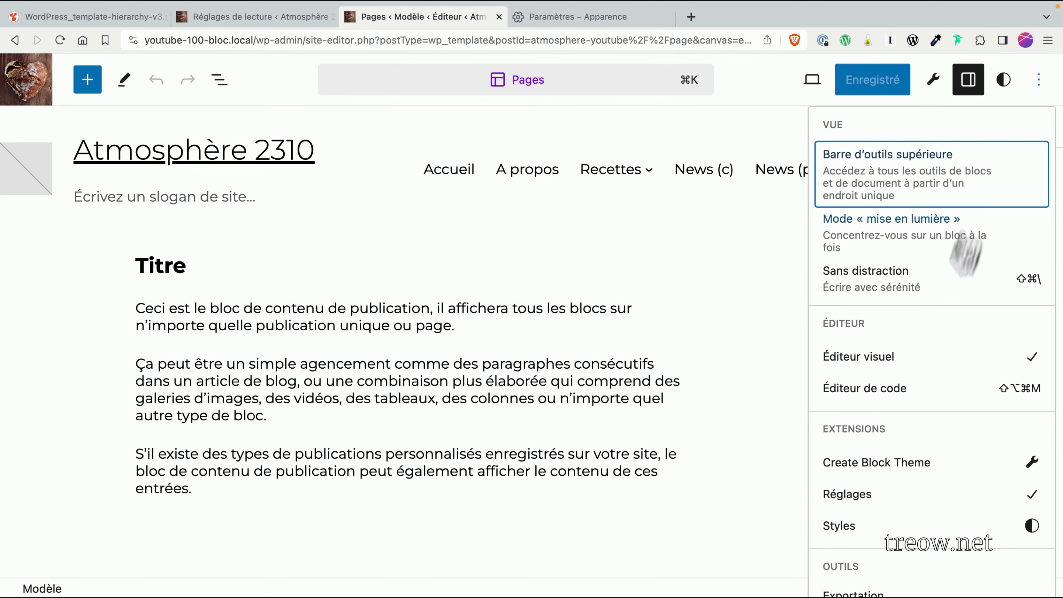
scroll(920, 301, "down", 5)
left_click(887, 502)
Step: Create a "Page d'accueil" template without a starter pattern and paste the copied Pages blocks into it
left_click(29, 90)
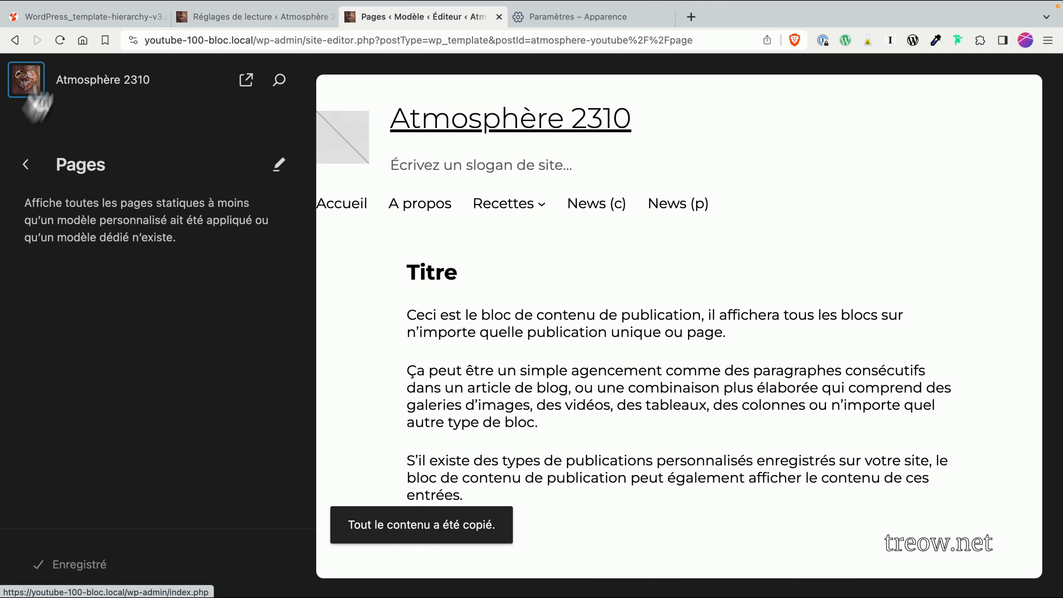
left_click(26, 166)
left_click(281, 165)
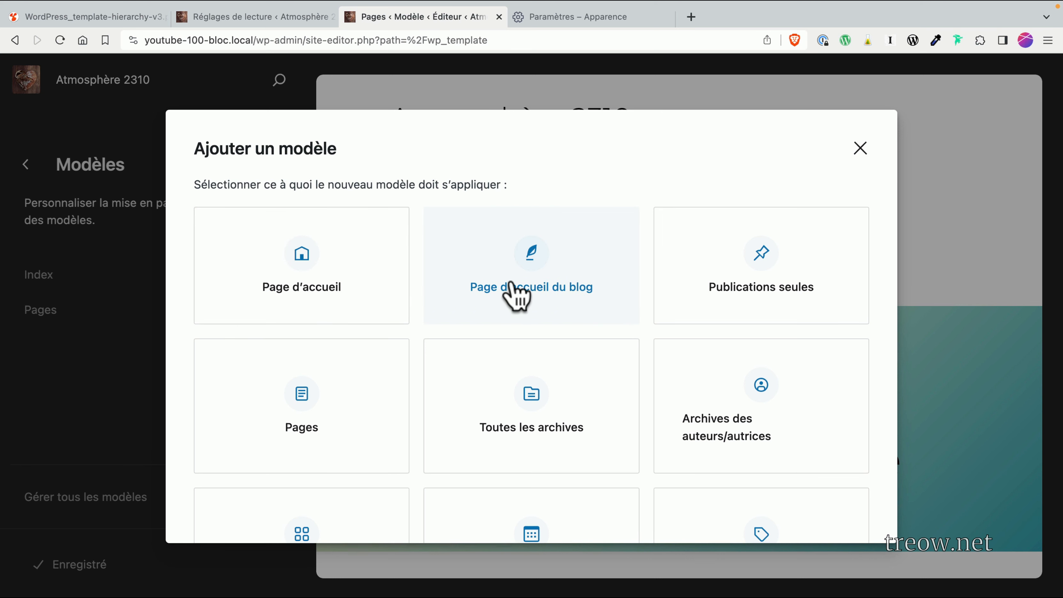
left_click(345, 282)
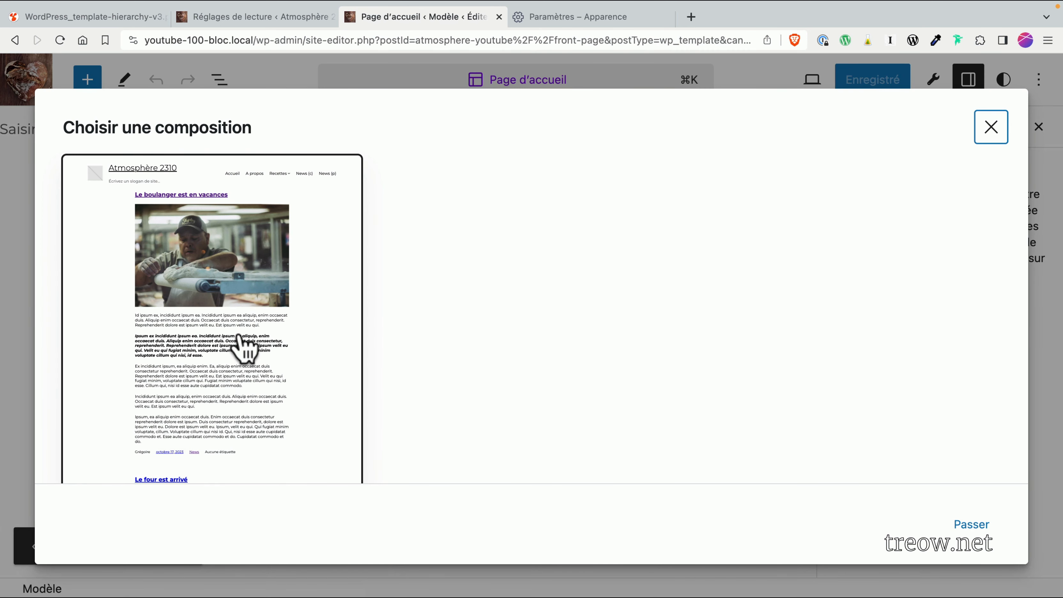
left_click(975, 525)
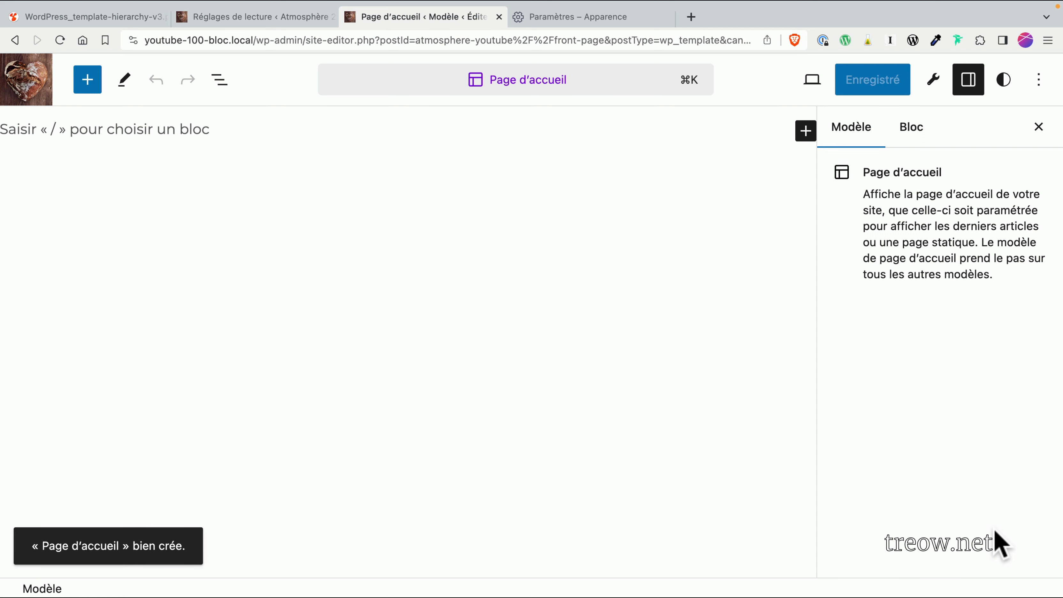
left_click(208, 128)
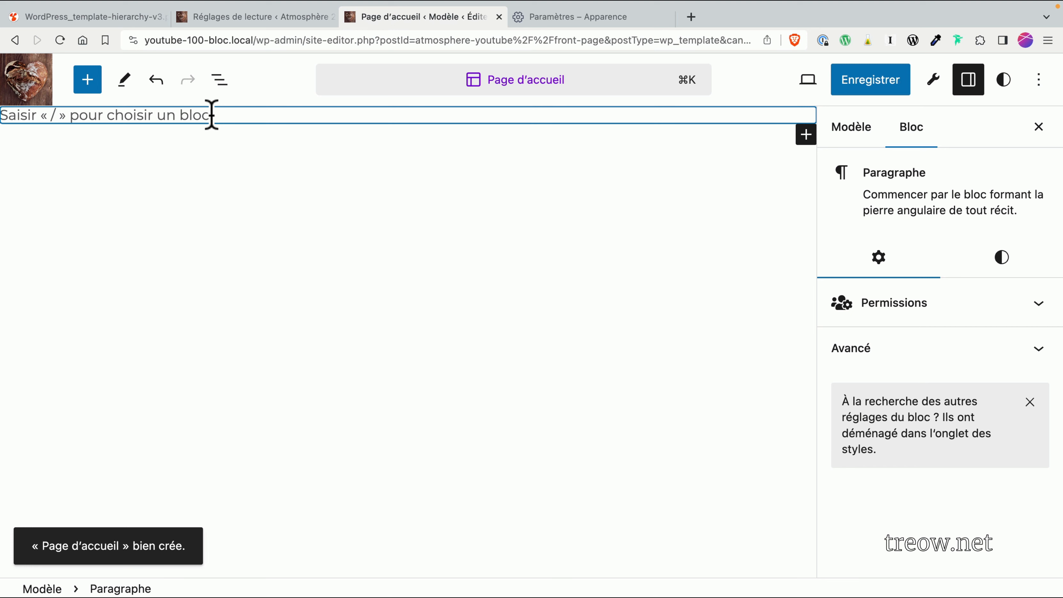
key("super+v")
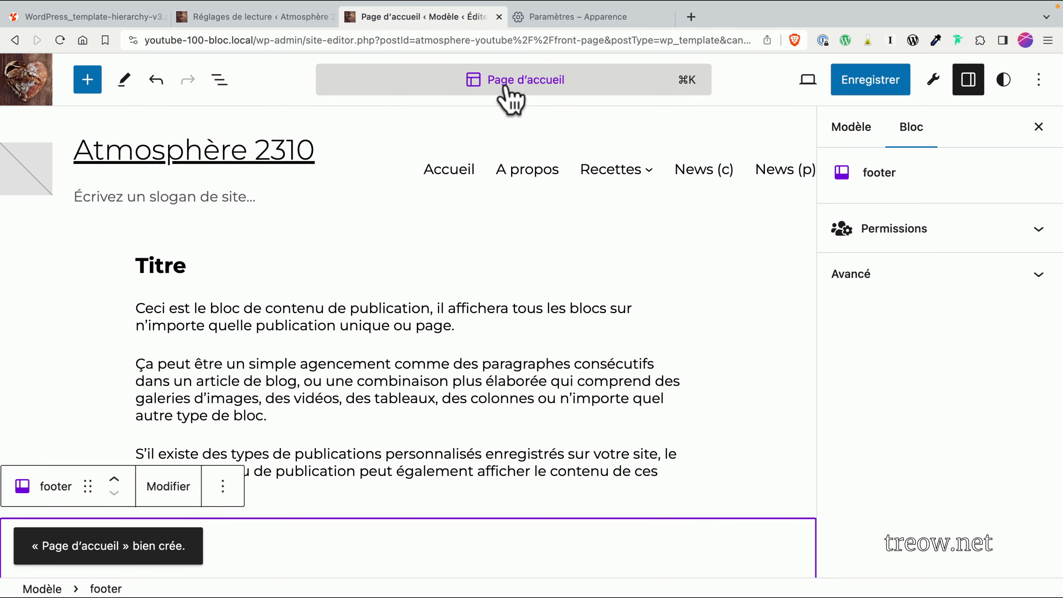
Step: Delete the "Zone titre" group from "Contenu principal" in the "Page d'accueil" template and save the template
left_click(220, 80)
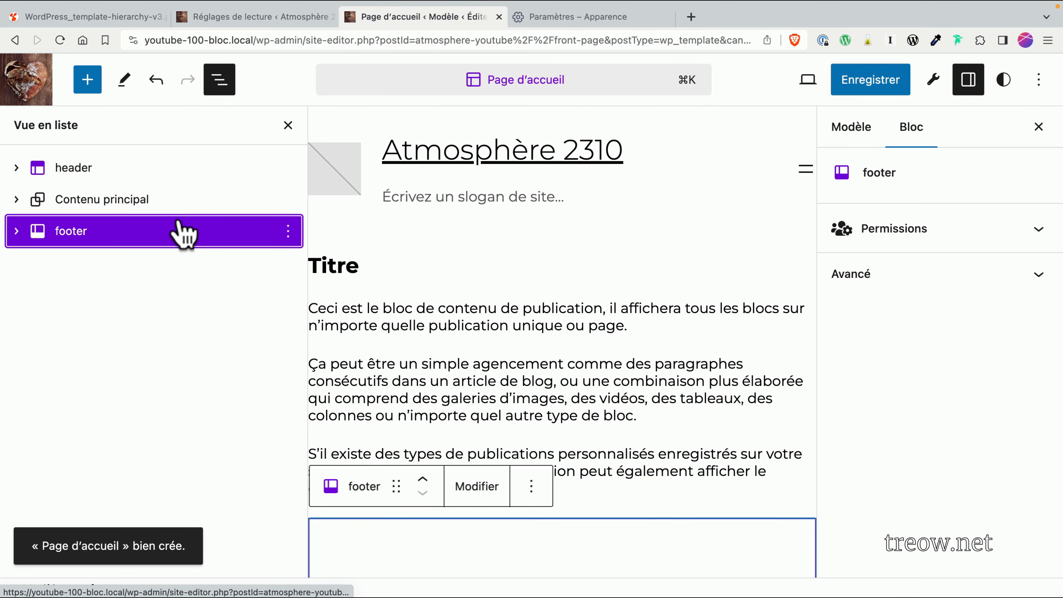
left_click(16, 200)
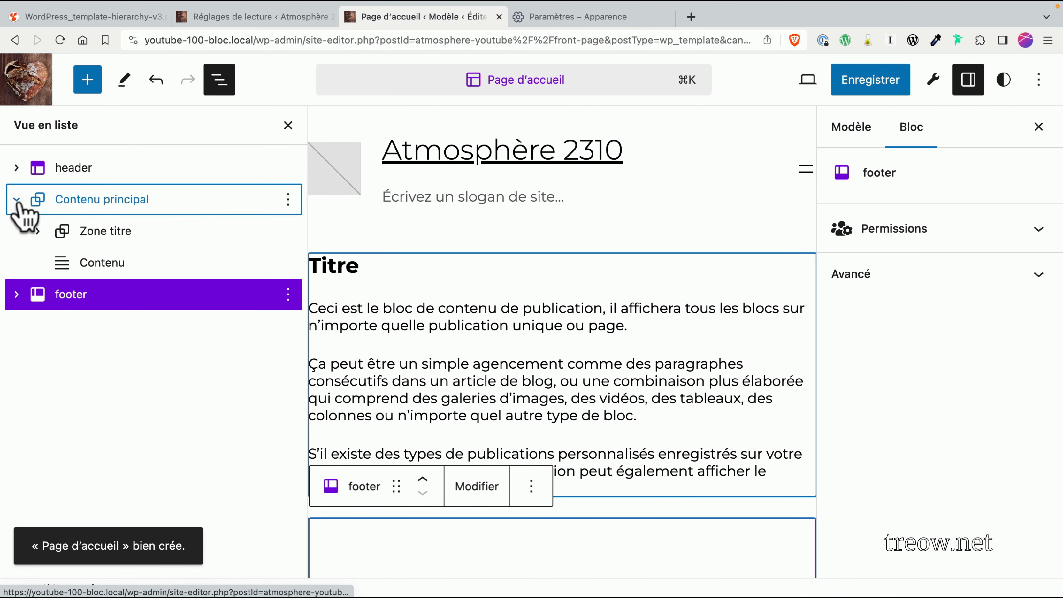
left_click(85, 231)
left_click(287, 232)
left_click(862, 89)
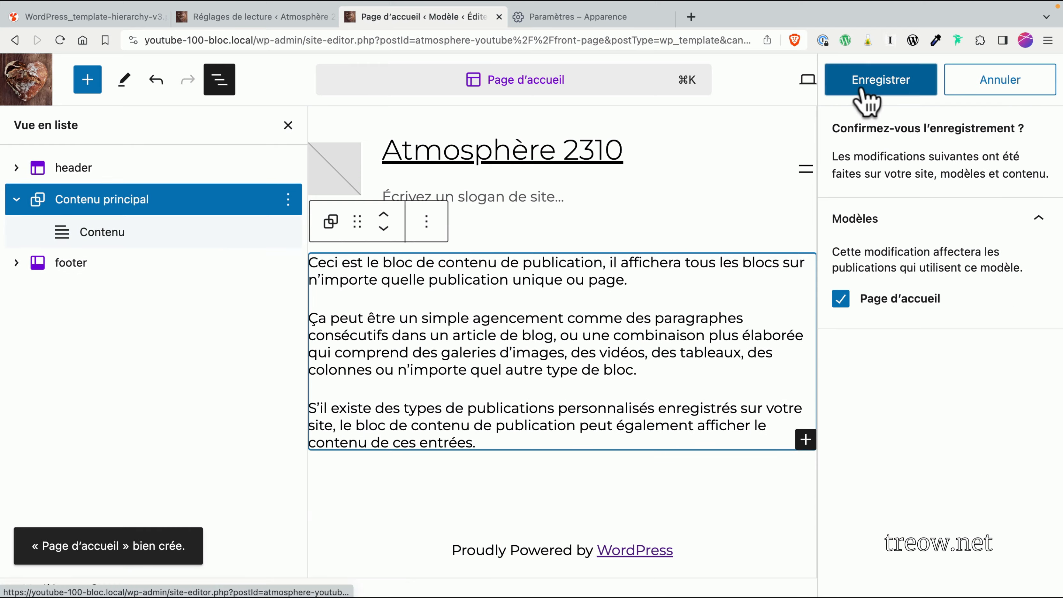
left_click(864, 95)
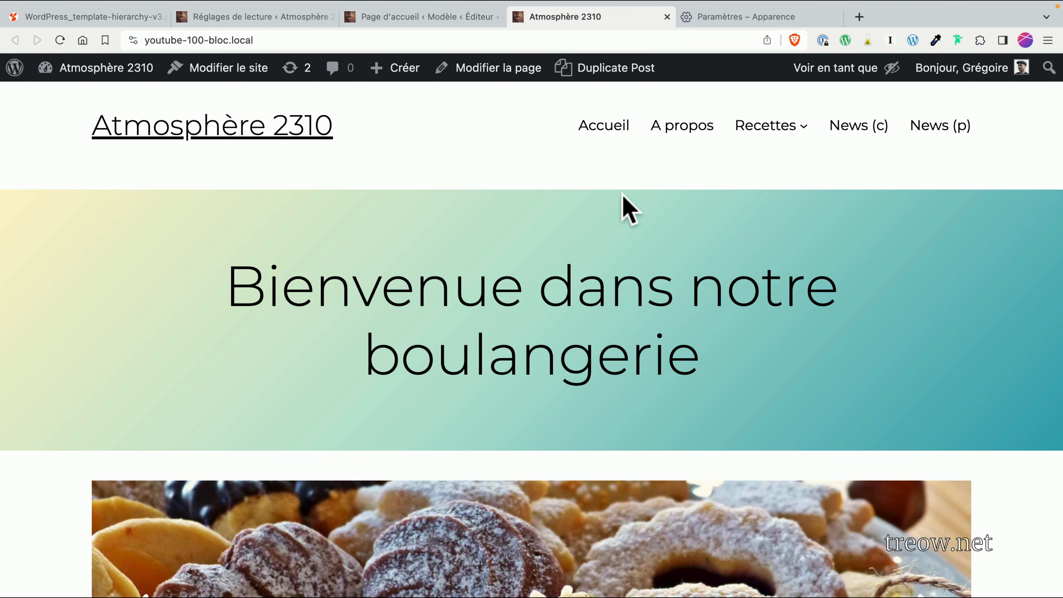
Step: Check the Accueil page in the page editor, and write the saved template changes into the theme with Create Block Theme
left_click(467, 67)
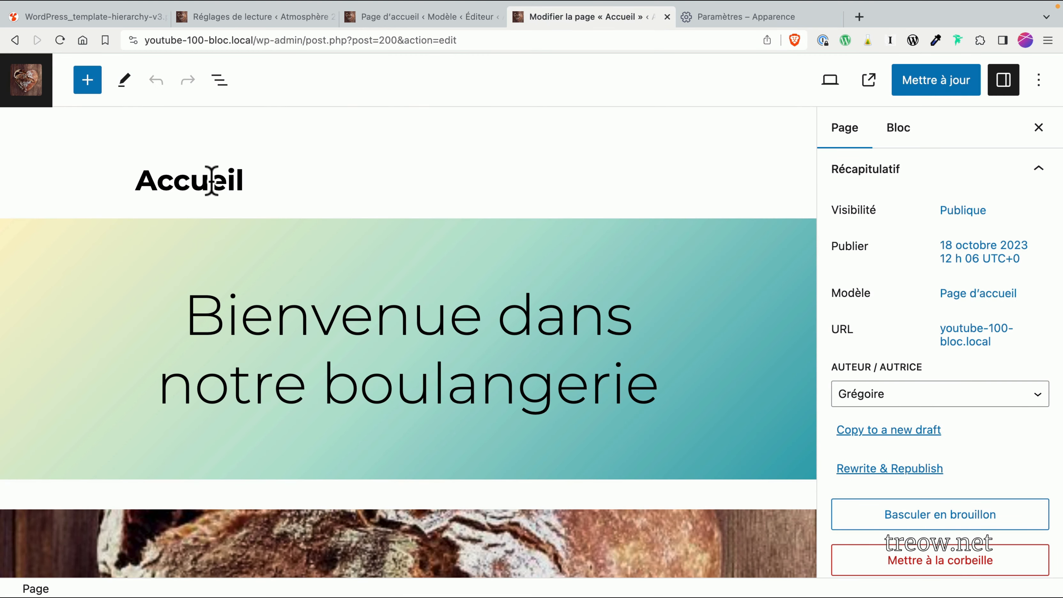
left_click(864, 97)
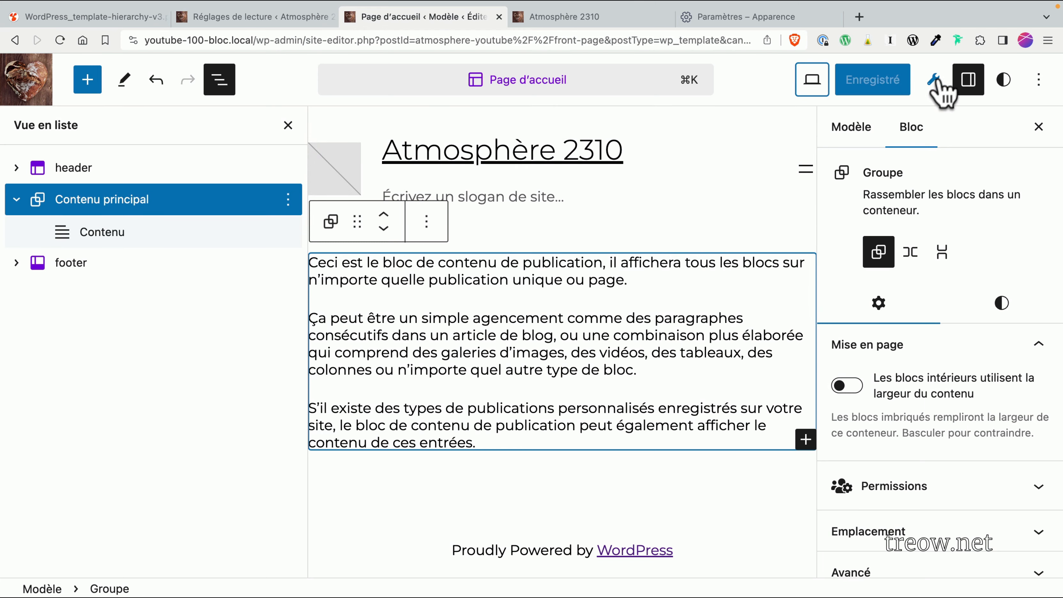
left_click(933, 80)
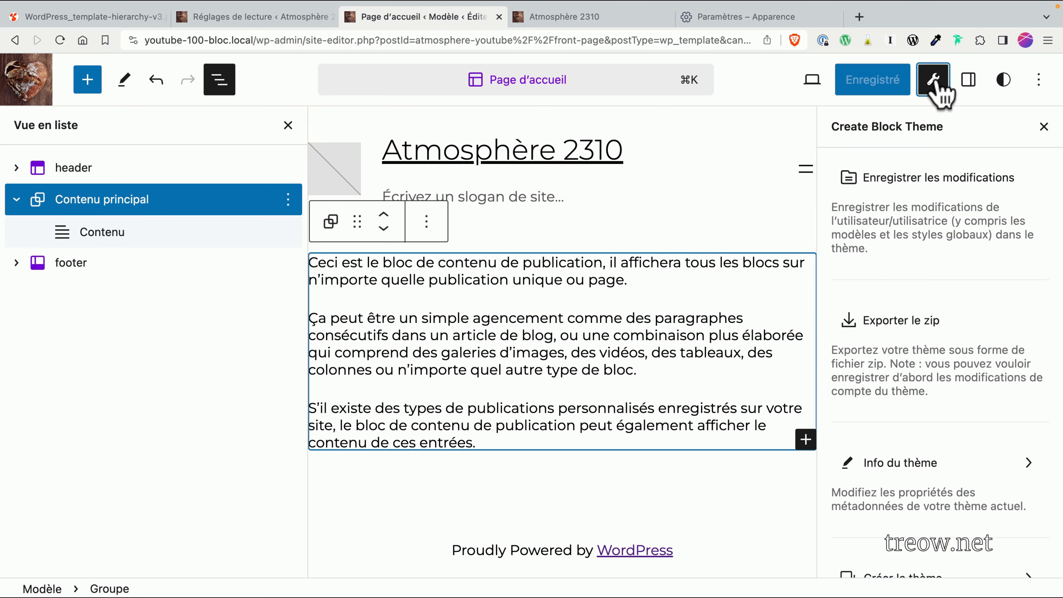
left_click(899, 197)
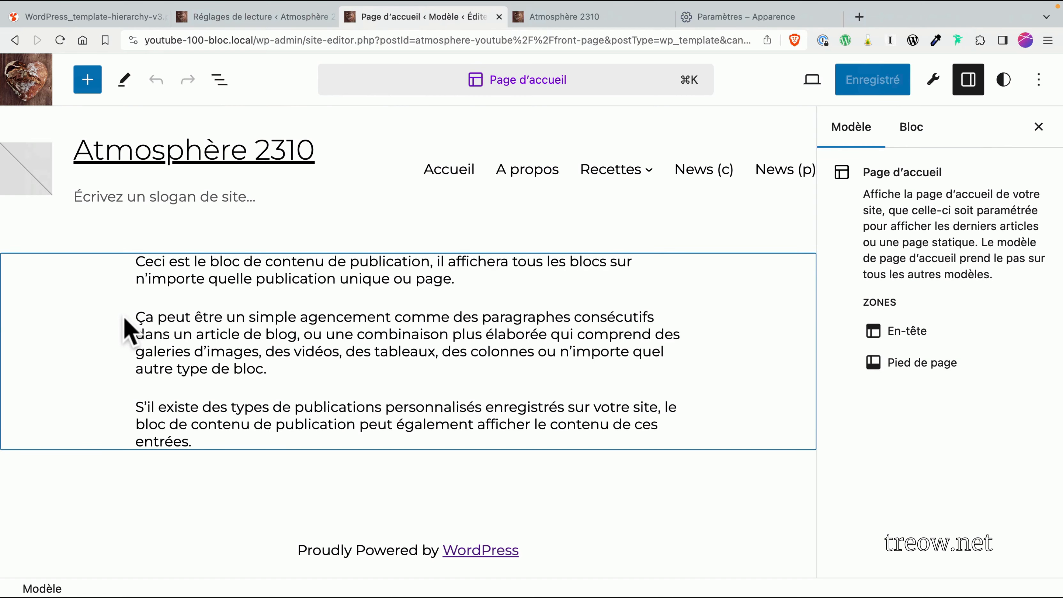
Step: Compare the News category archive with the News page on the site, and review the template hierarchy diagram
key("ctrl+Tab")
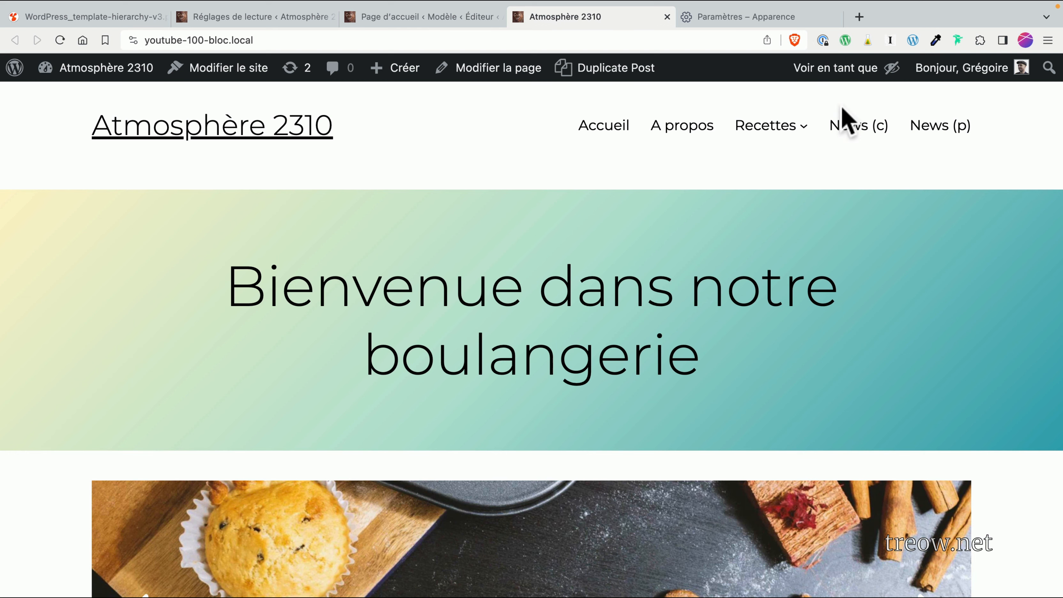
left_click(843, 127)
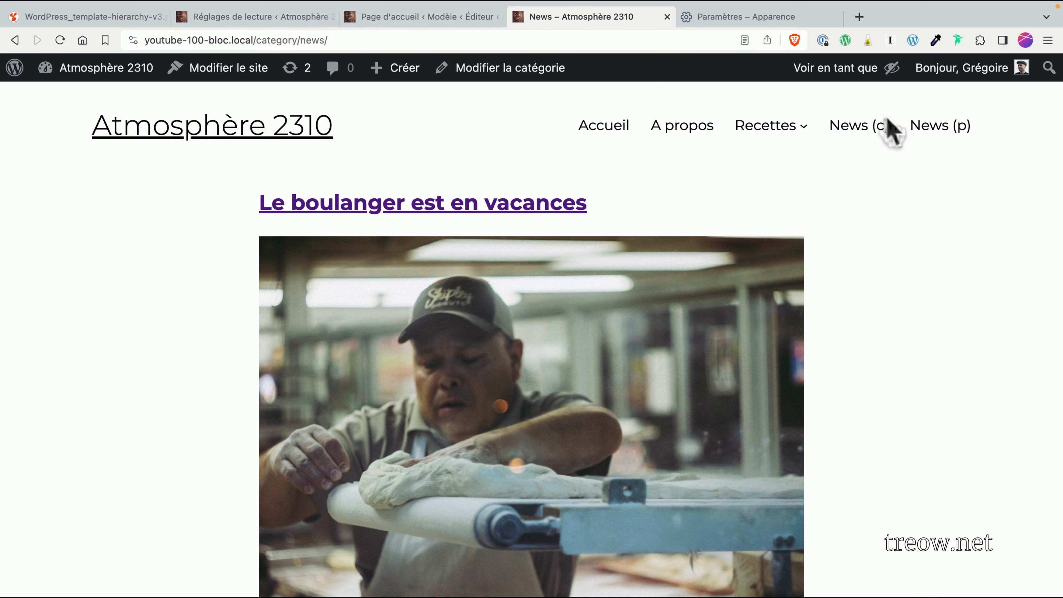
left_click(925, 130)
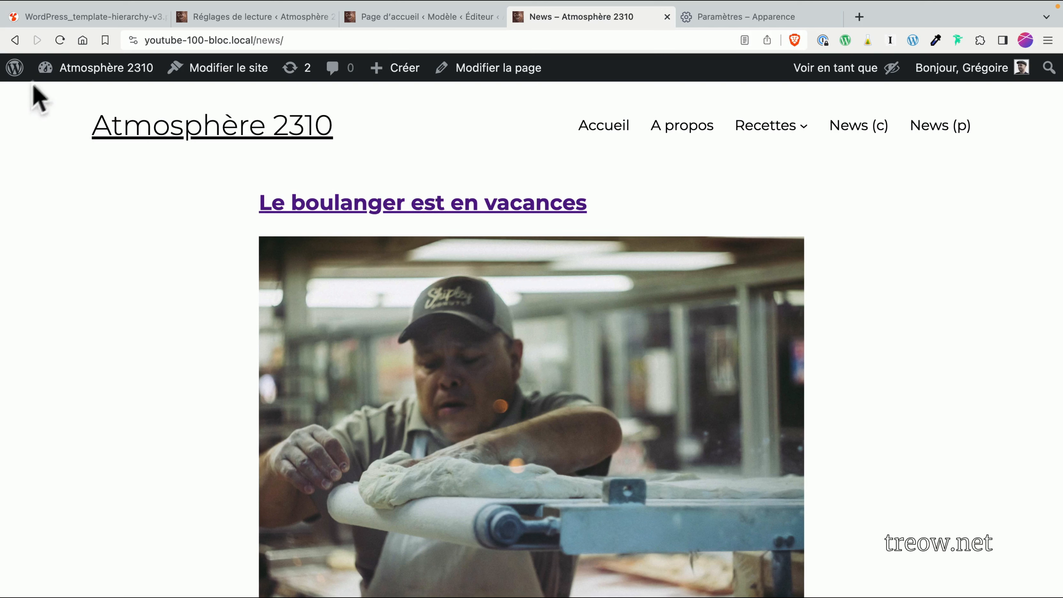
left_click(93, 18)
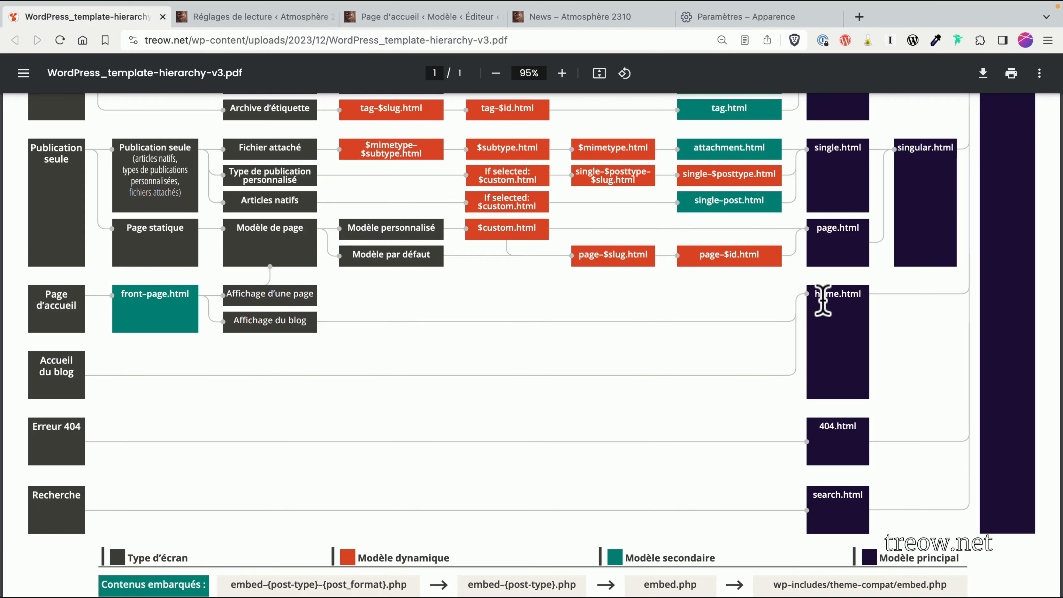
scroll(1005, 270, "up", 5)
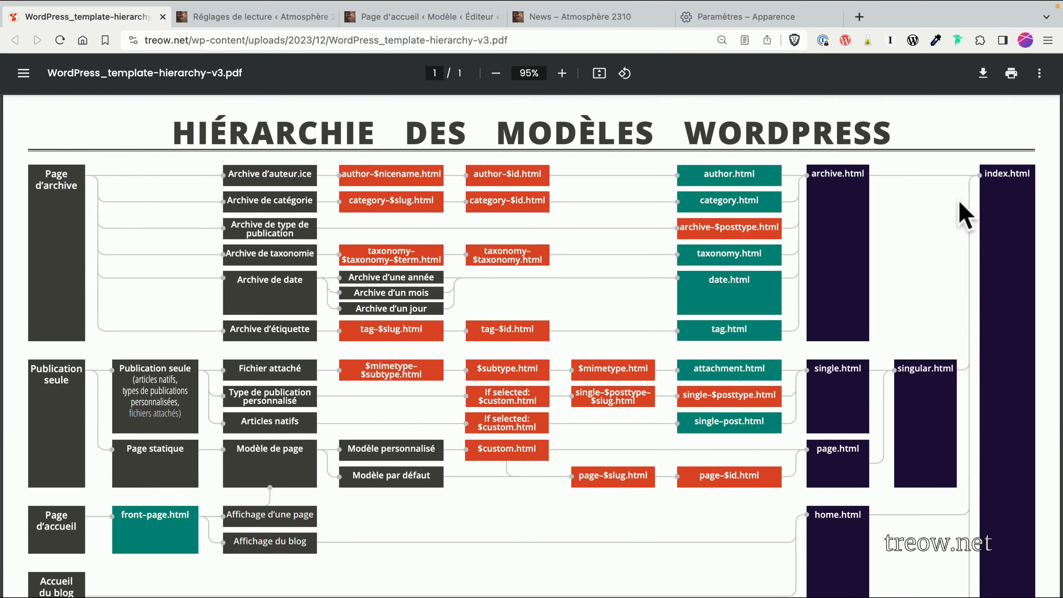
Step: Create a "Page d'accueil du blog" template in the site editor without a starter pattern
left_click(431, 17)
left_click(37, 80)
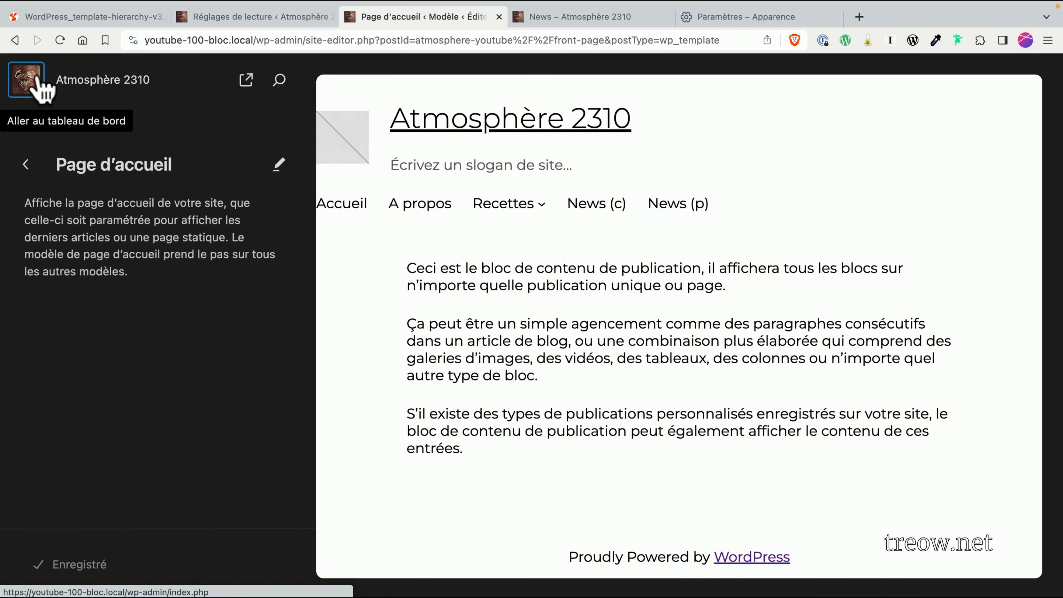
left_click(27, 167)
left_click(276, 164)
left_click(288, 270)
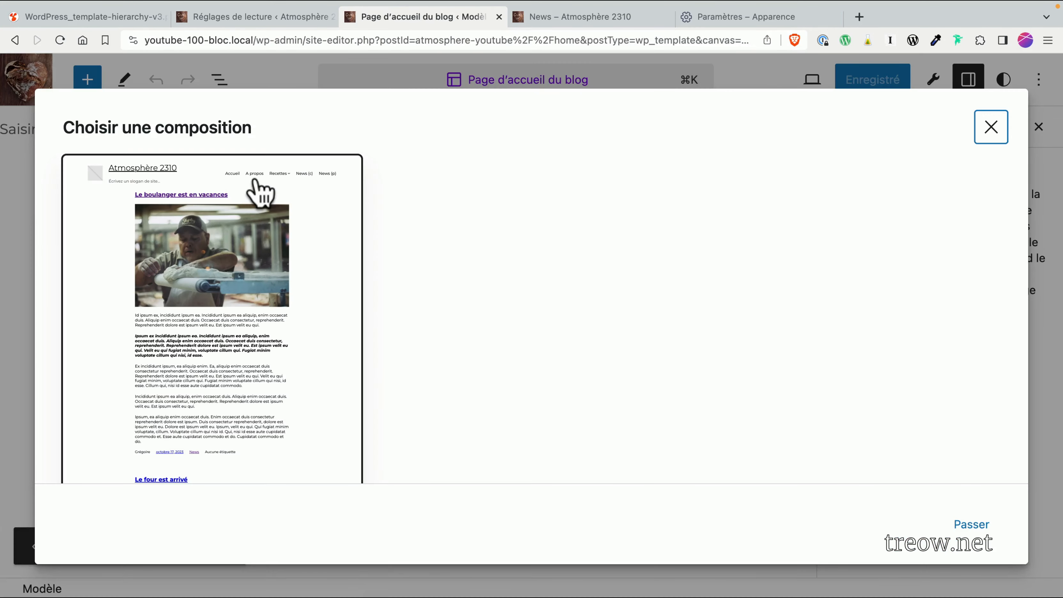
left_click(256, 189)
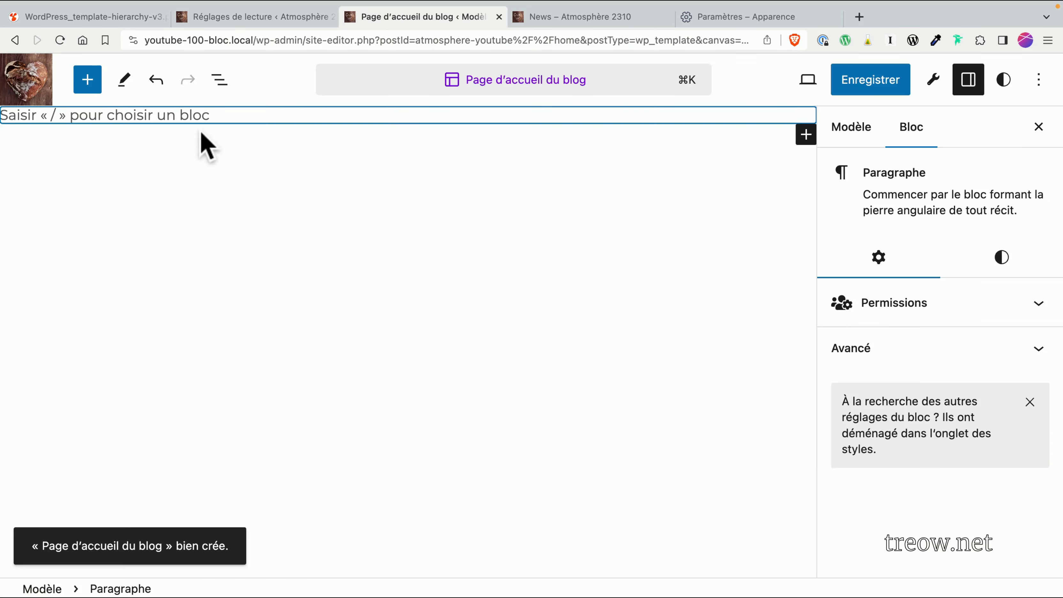
Step: Open the Index template for editing and copy all of its blocks
left_click(19, 98)
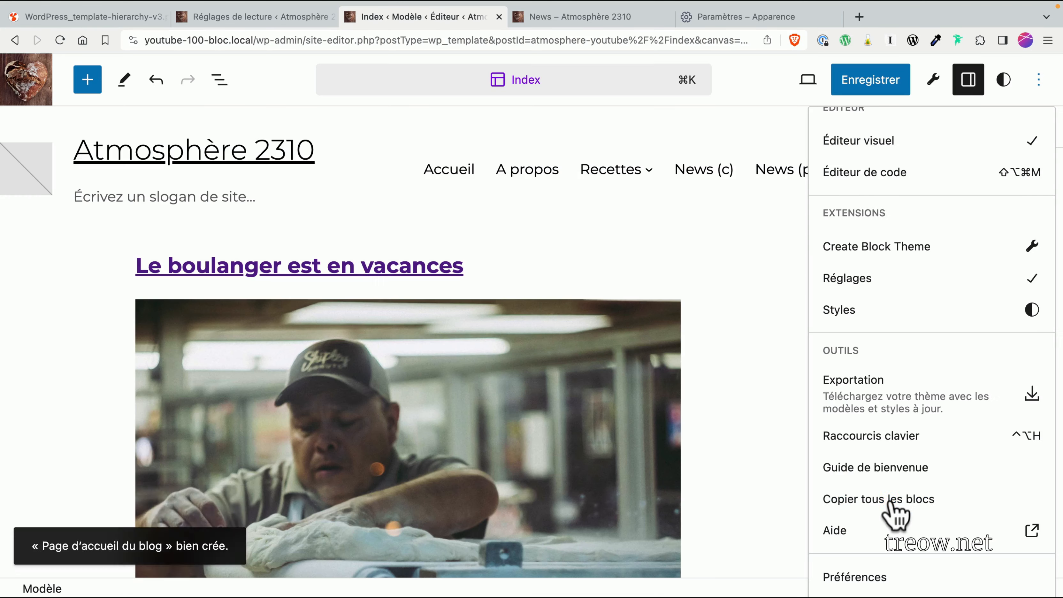
left_click(893, 500)
left_click(44, 90)
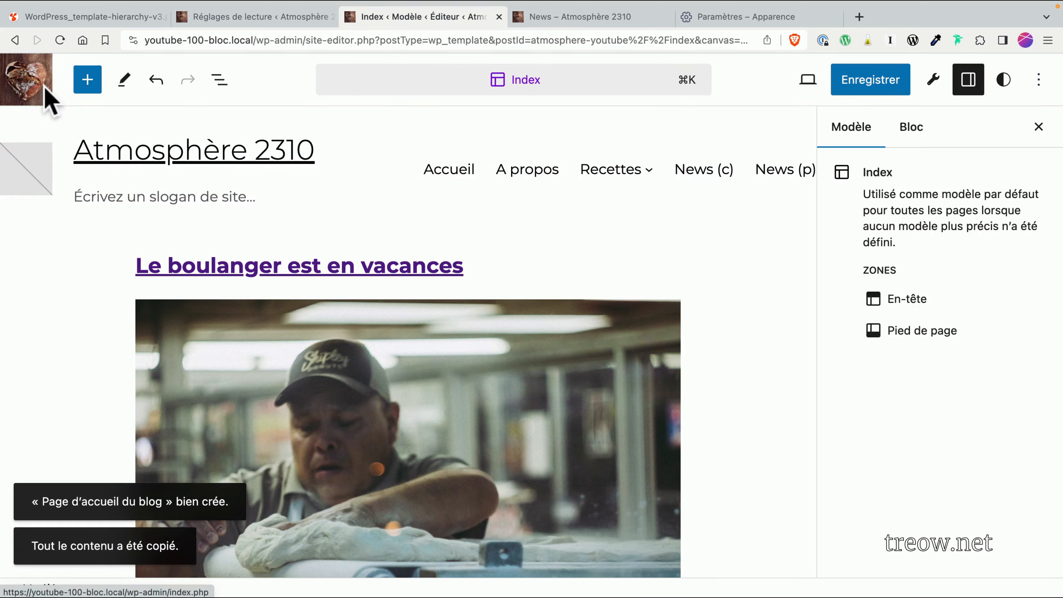
Step: Open the "Page d'accueil du blog" template for editing and paste the copied Index blocks into it
left_click(40, 345)
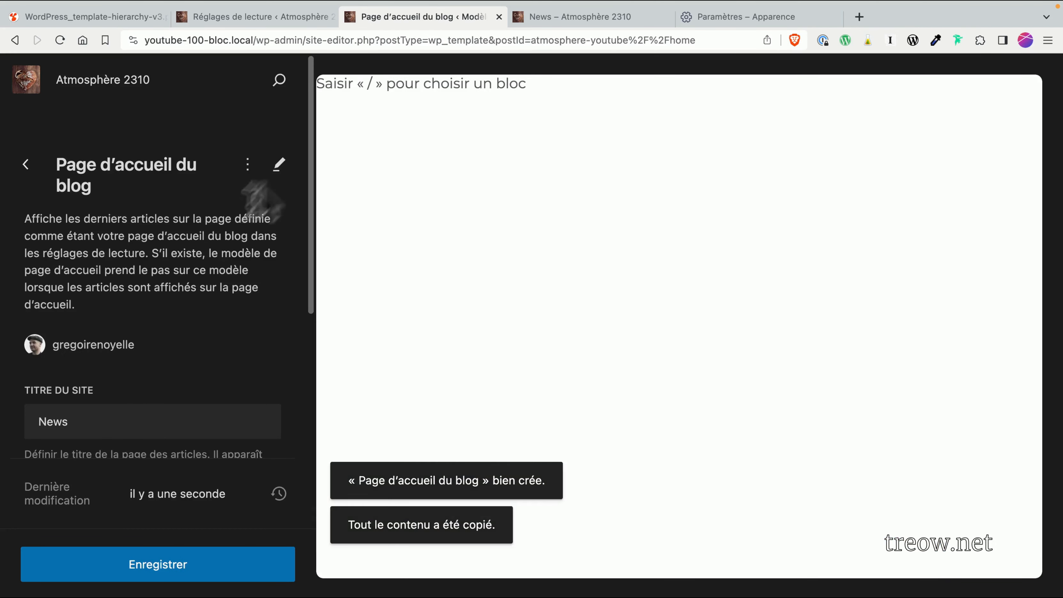
left_click(279, 164)
key("super+v")
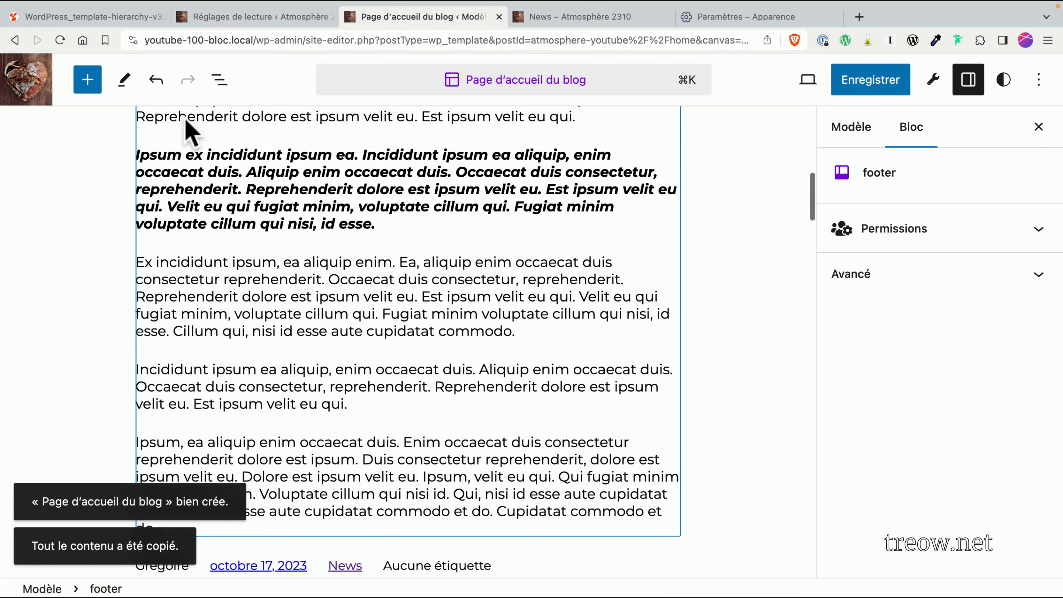
scroll(387, 306, "up", 10)
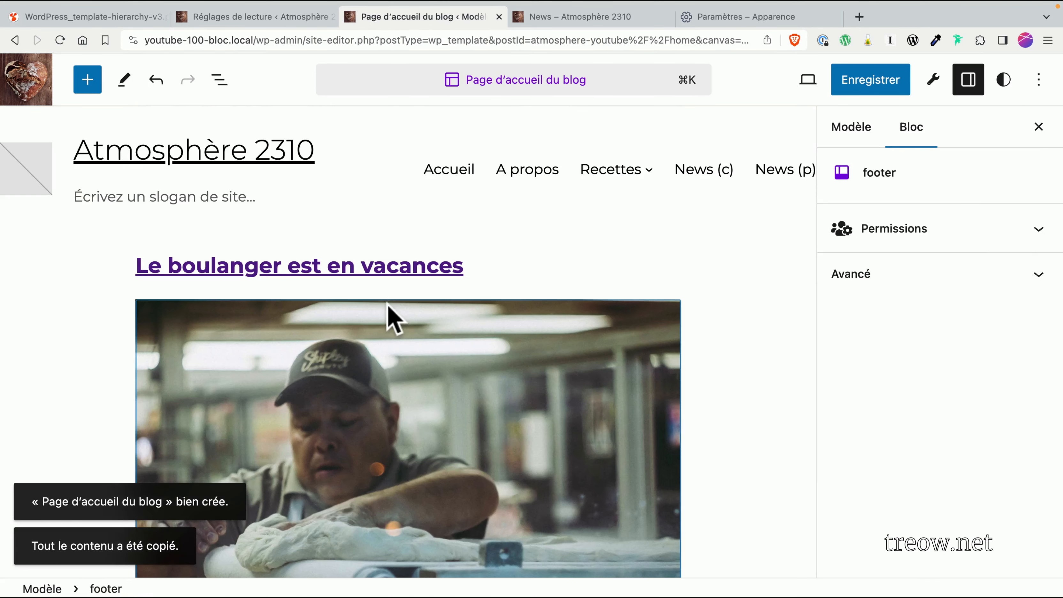
Step: Wrap the "Boucle de requête" block in a group and rename that group "Contenu principal"
left_click(219, 80)
left_click(109, 201)
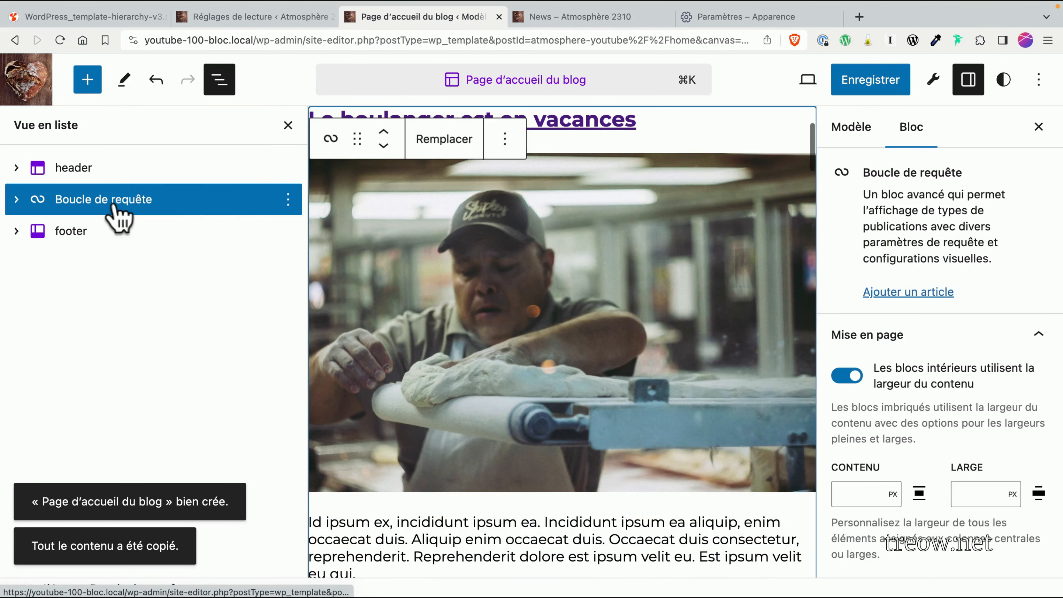
left_click(288, 199)
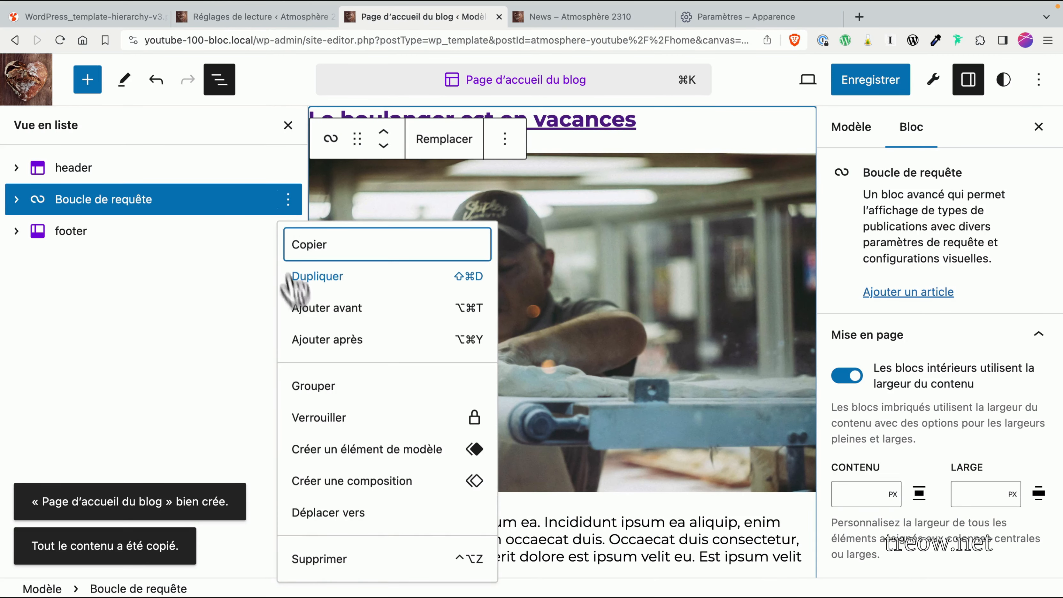
left_click(313, 387)
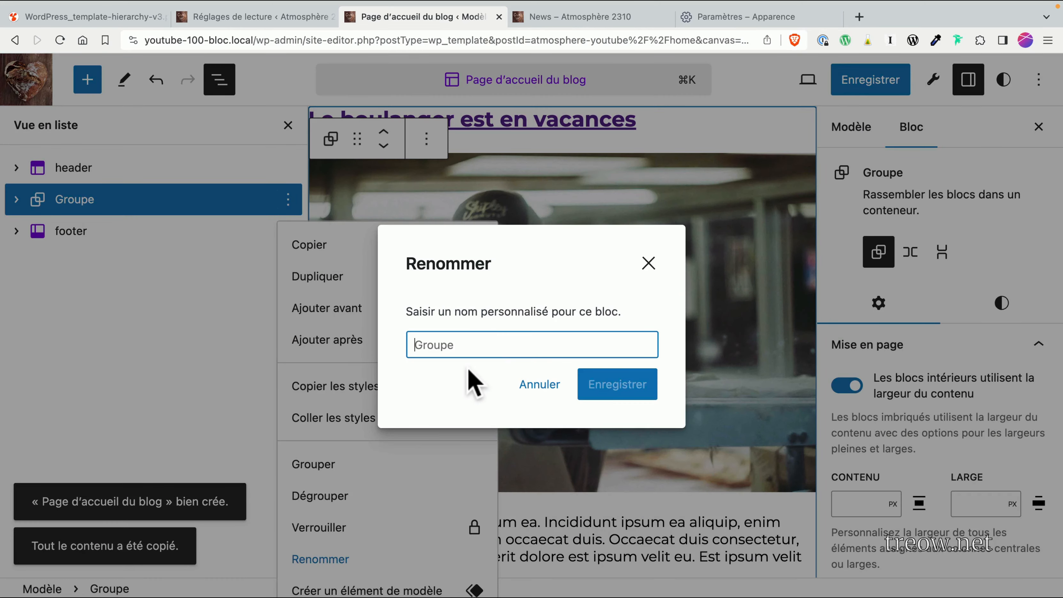
type("Contenu principal")
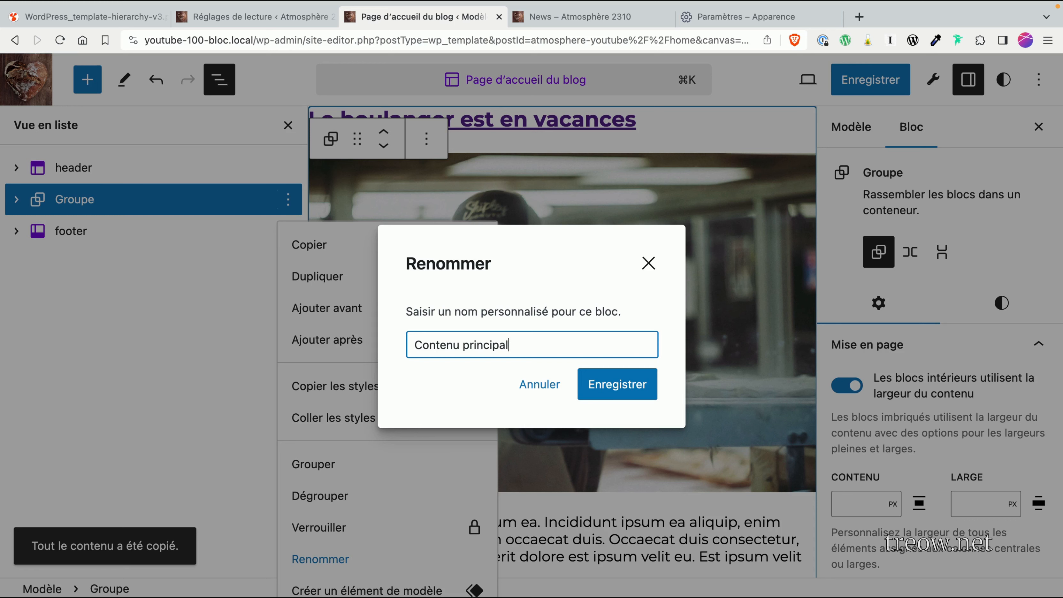
key("Return")
Step: Add a group above the query loop inside "Contenu principal", containing the heading "Nos dernières news"
left_click(16, 199)
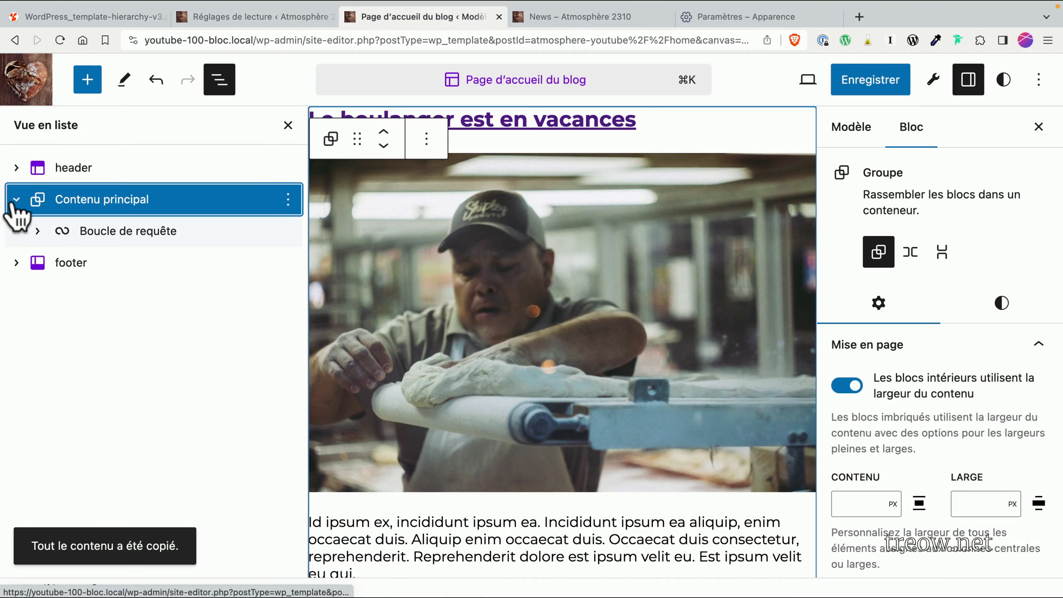
left_click(95, 231)
left_click(112, 203)
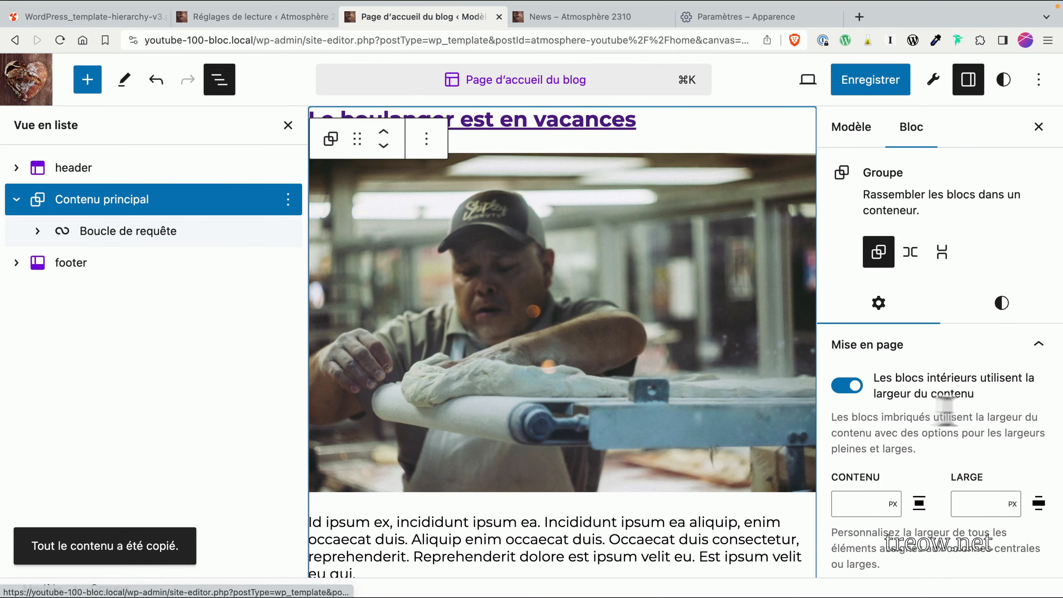
left_click(147, 231)
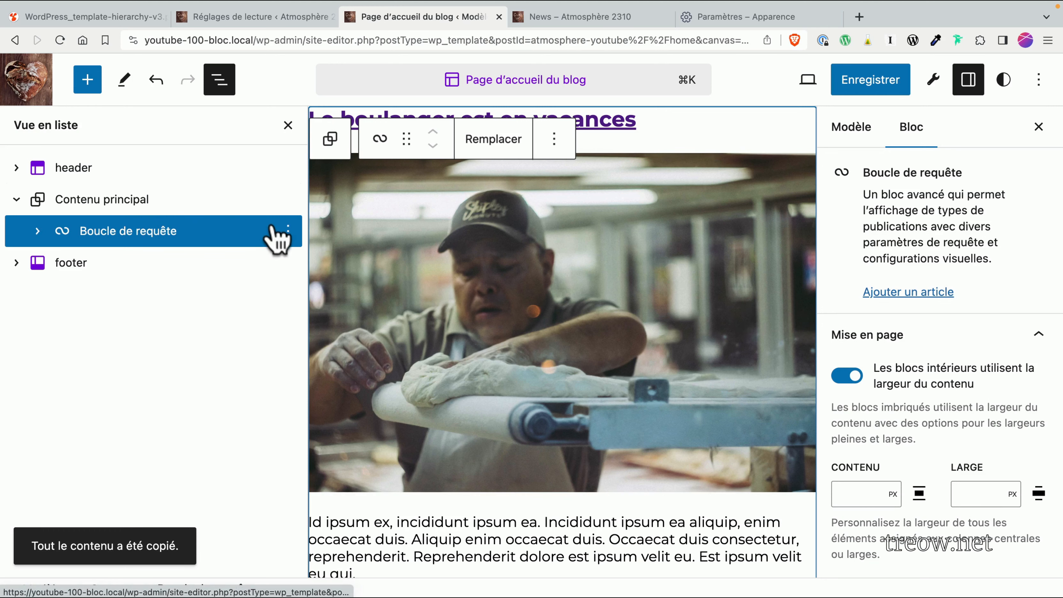
left_click(288, 230)
left_click(313, 449)
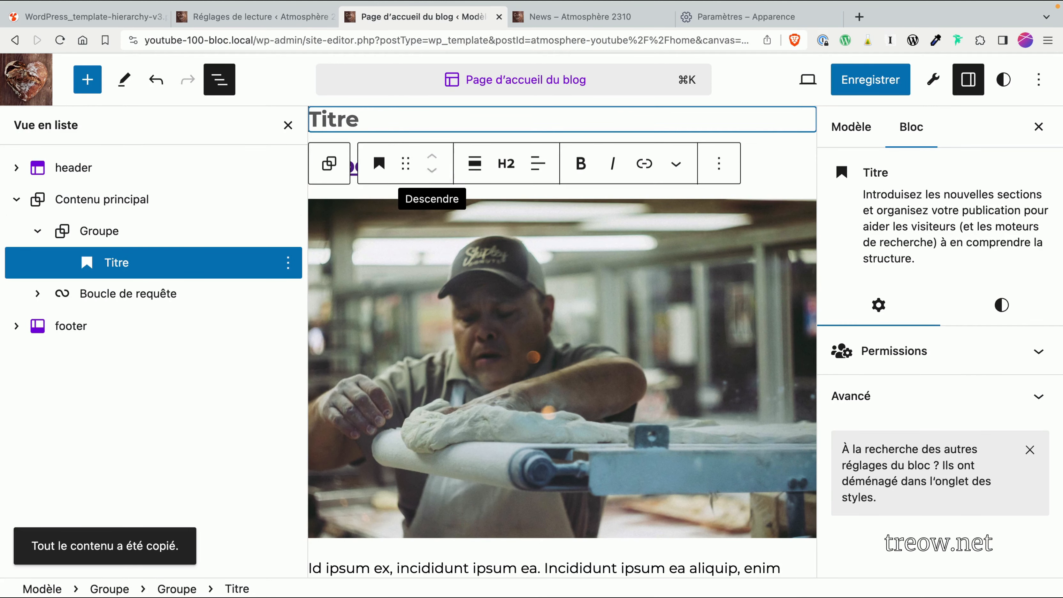
type("Nos dernières news")
Step: Set the "Nos dernières news" heading to level H1 and center its text
left_click(510, 166)
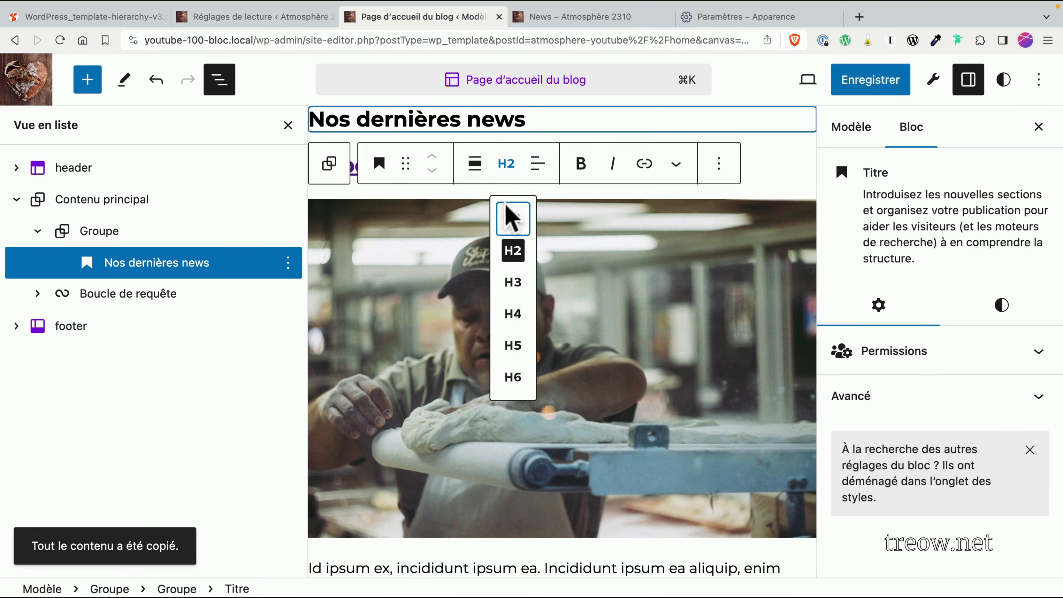
left_click(506, 218)
left_click(538, 172)
left_click(581, 258)
Step: Increase the heading's vertical padding (Marges internes) by one preset notch and save the template
left_click(1000, 304)
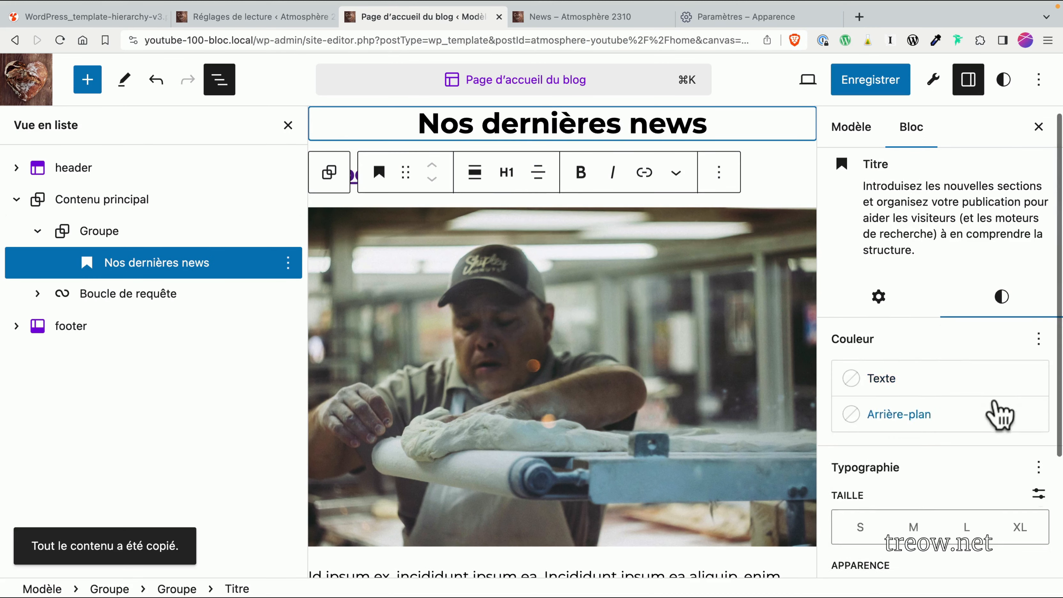
scroll(975, 419, "down", 3)
left_click(1038, 556)
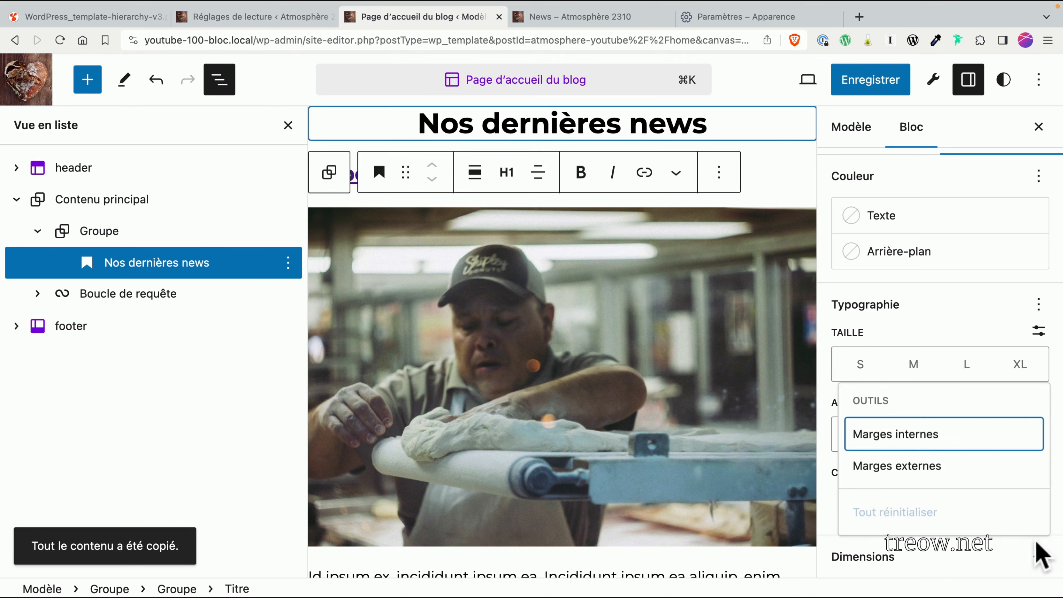
left_click(896, 466)
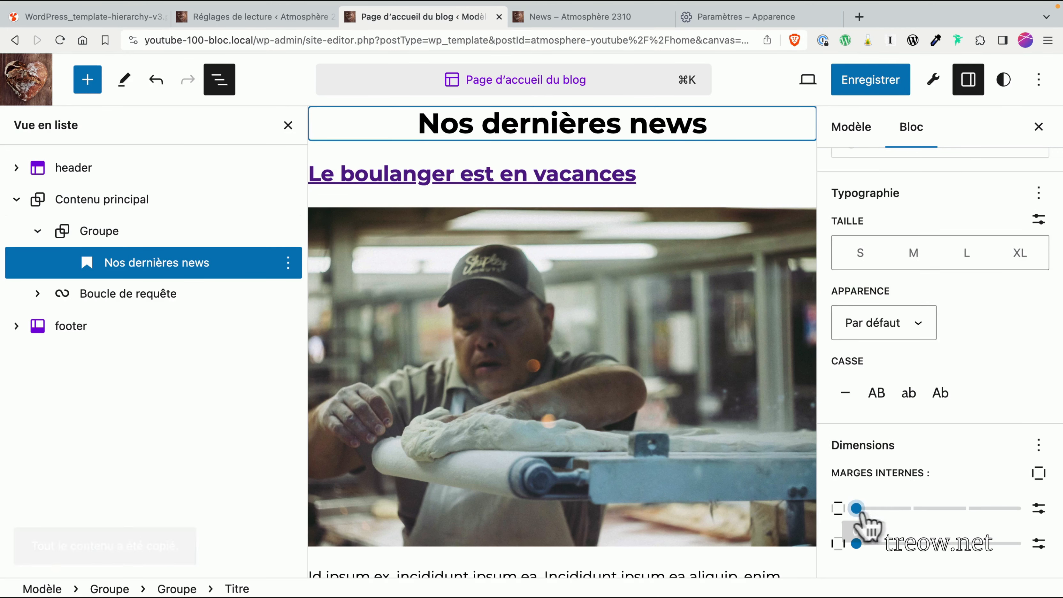
left_click_drag(849, 509, 904, 511)
left_click(874, 82)
left_click(878, 82)
Step: Reload the News page to check the heading, and review the query loop's inheritance settings in the template
left_click(579, 18)
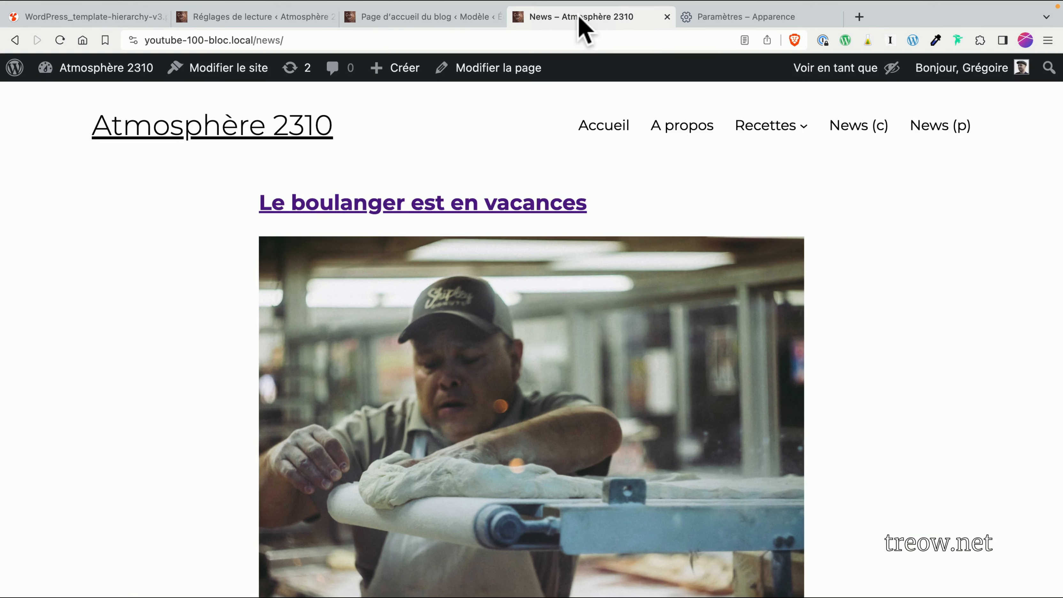
key("super+r")
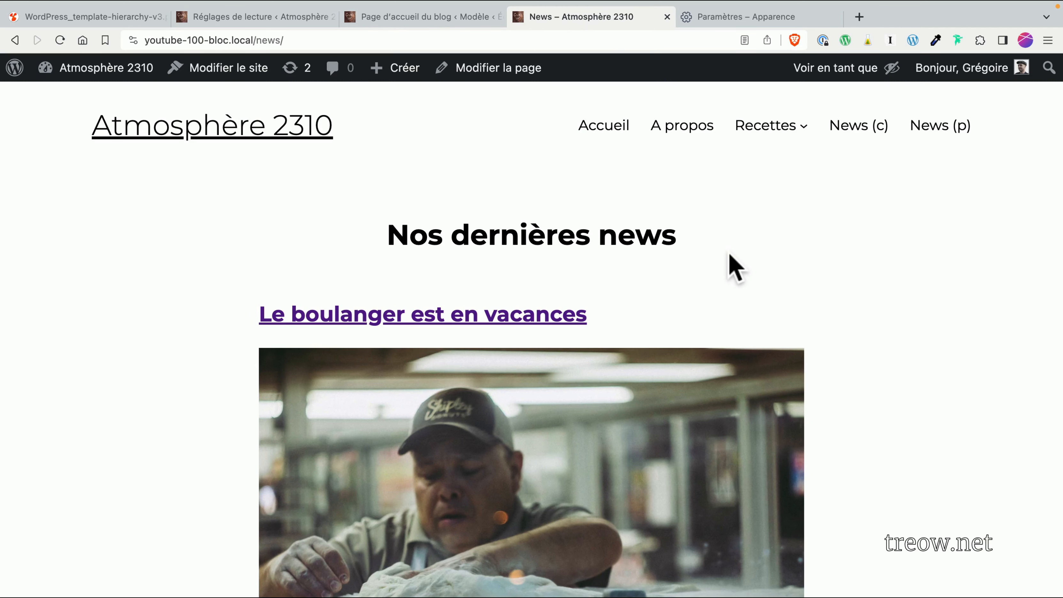
left_click(398, 18)
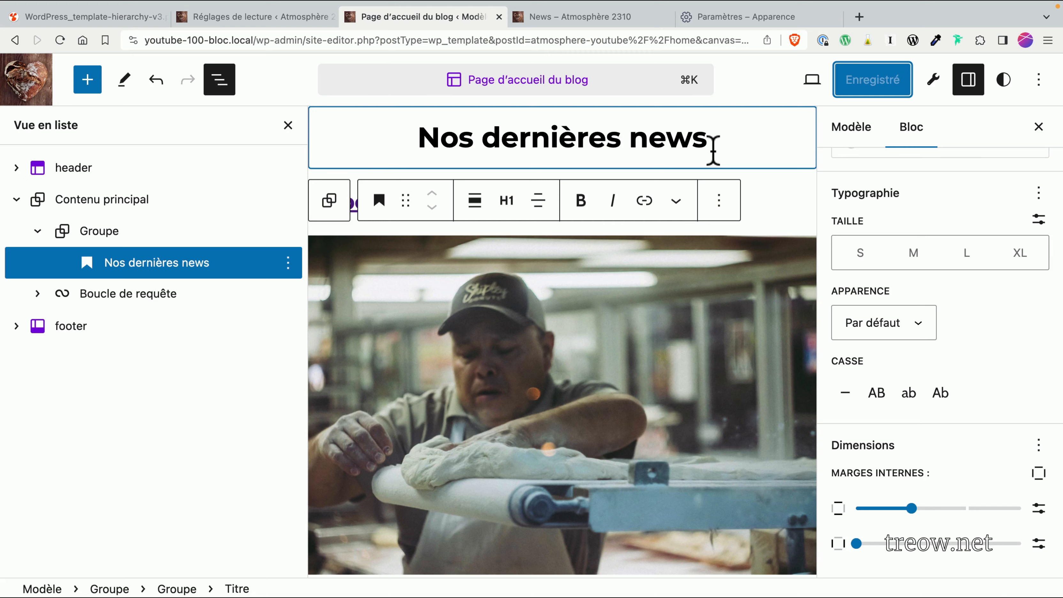
left_click(147, 302)
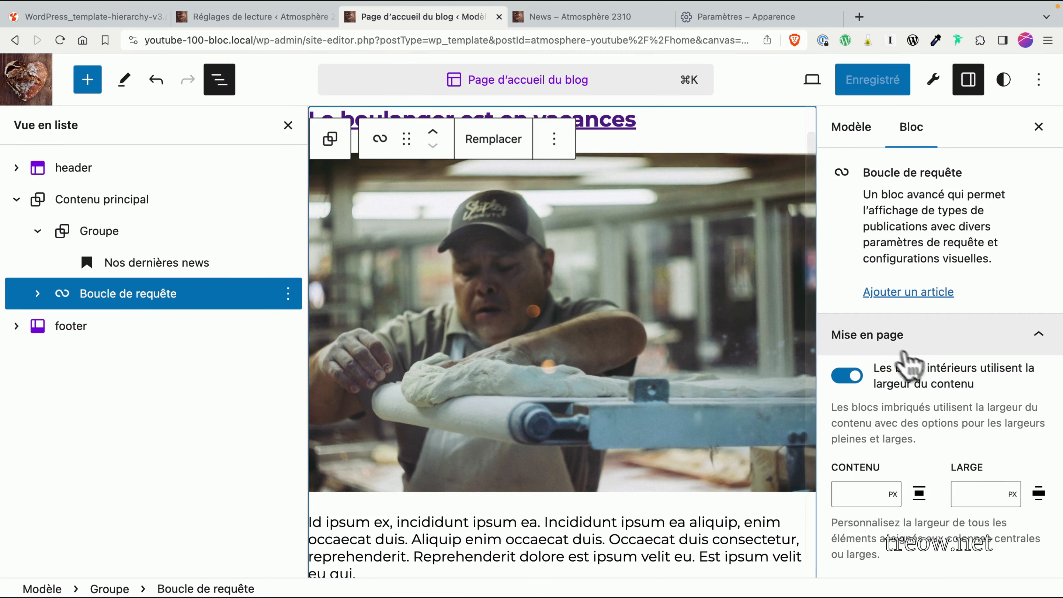
scroll(906, 363, "down", 10)
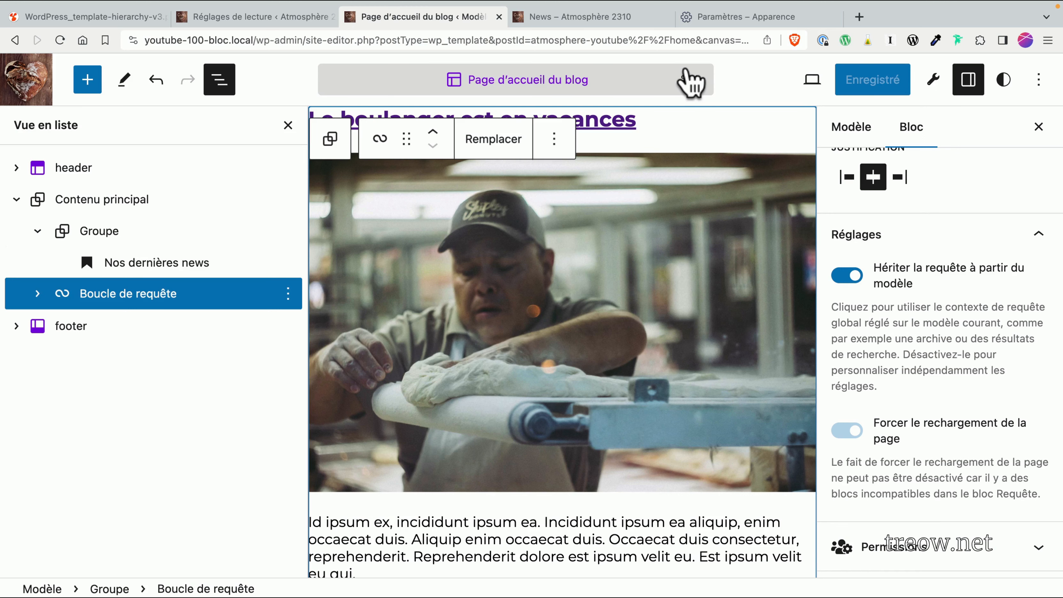
Step: Open the News page in the page editor to examine its content and URL, and view the published page
left_click(548, 19)
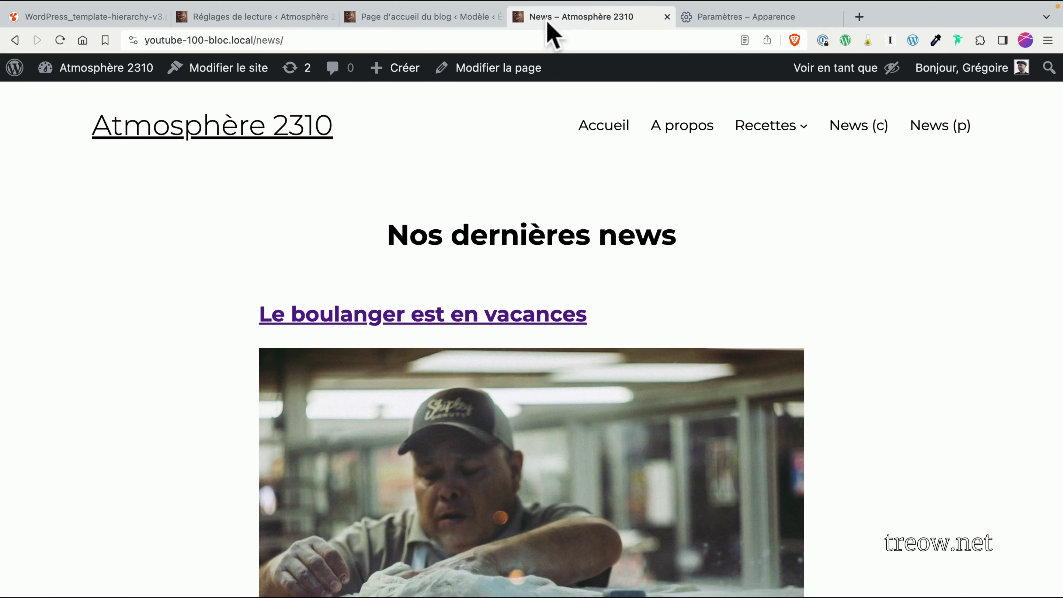
left_click(530, 69)
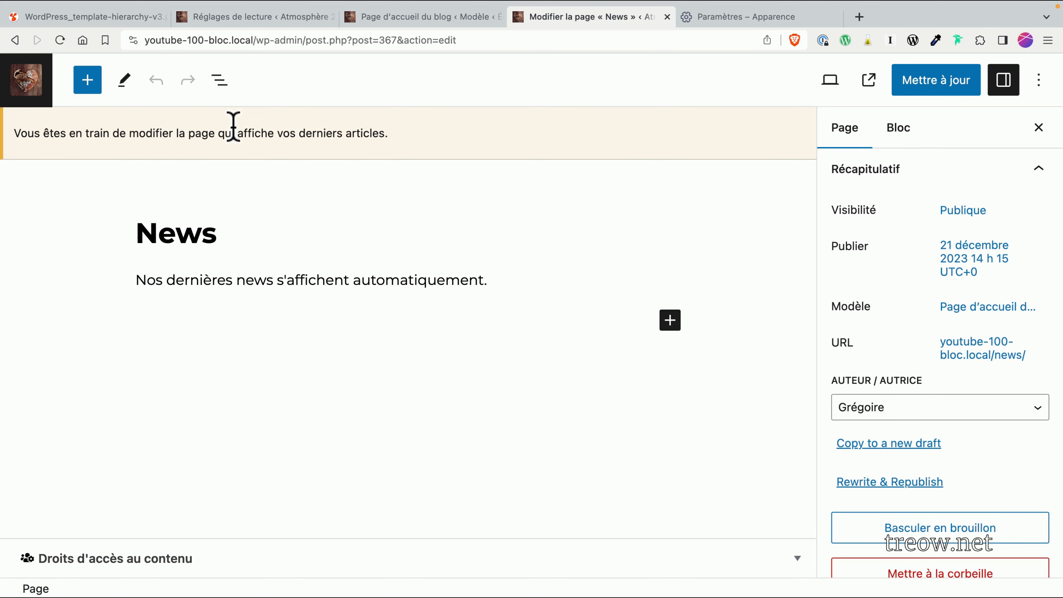
key("super+l")
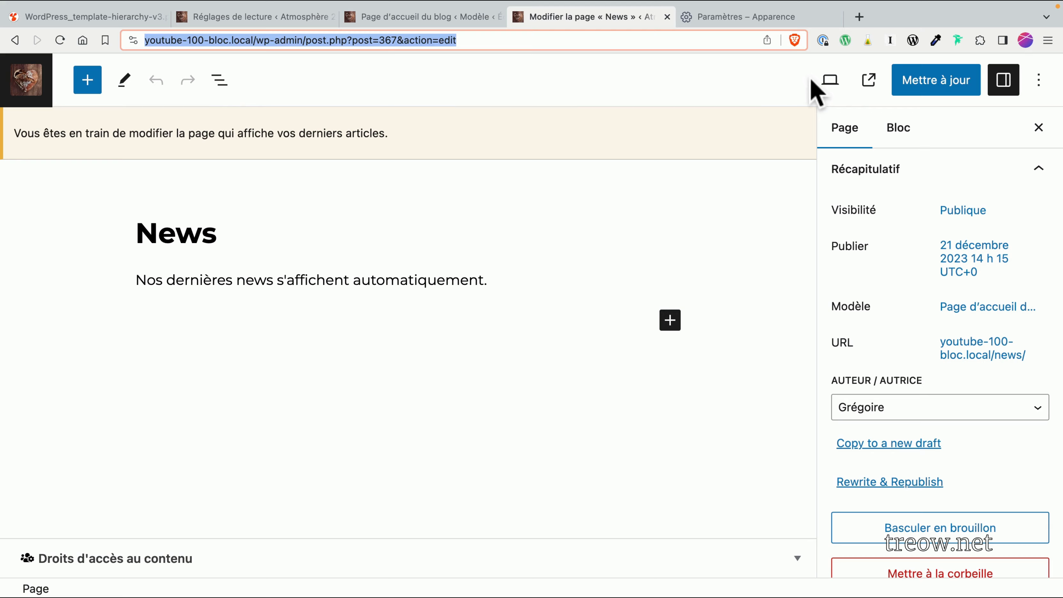
left_click(868, 80)
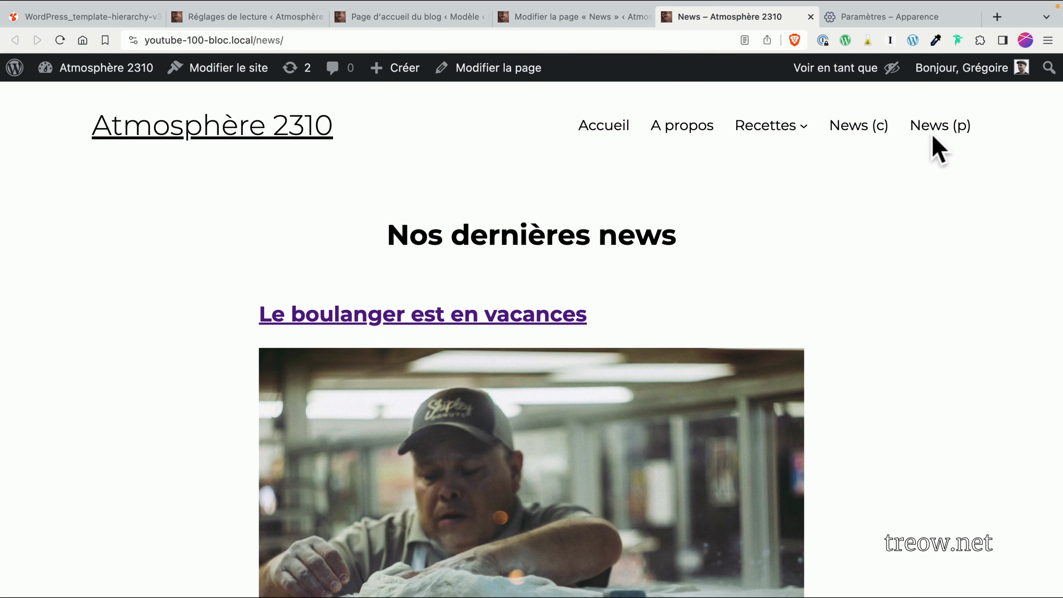
Step: Save the "Page d'accueil du blog" template changes into the theme with Create Block Theme
left_click(452, 19)
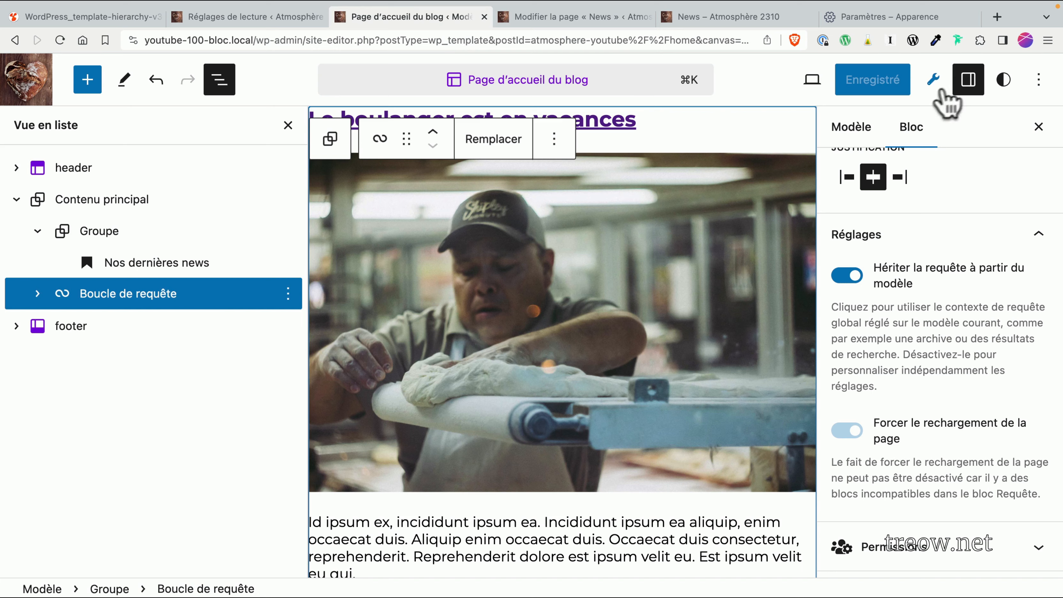
left_click(934, 82)
left_click(924, 182)
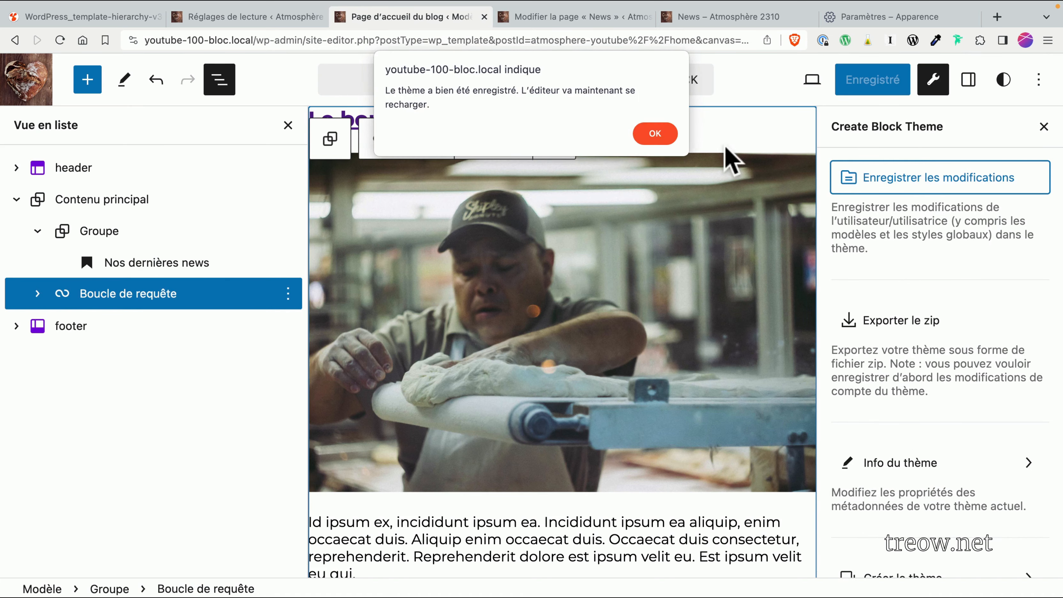